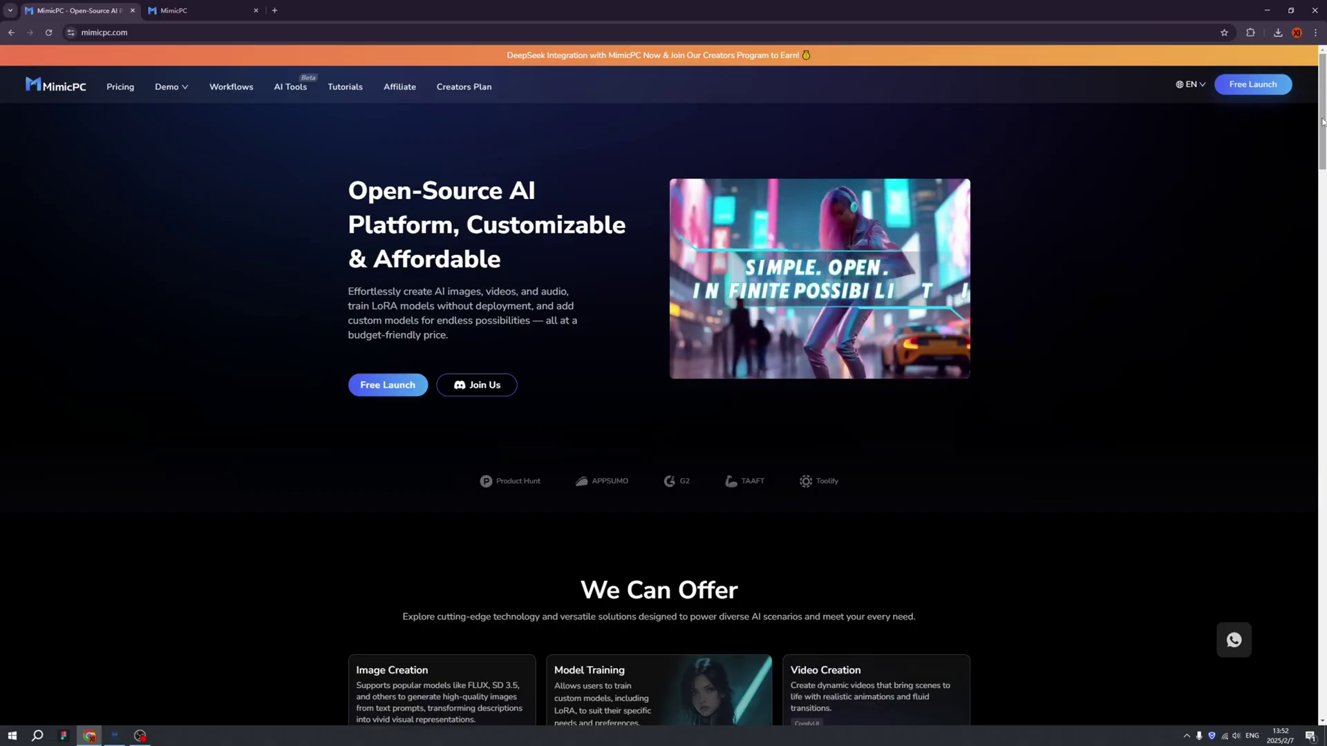
- Scroll the homepage past the offerings, top AI apps and $0.49–$1.99/h pricing to the footer
scroll(1168, 235, down, 5)
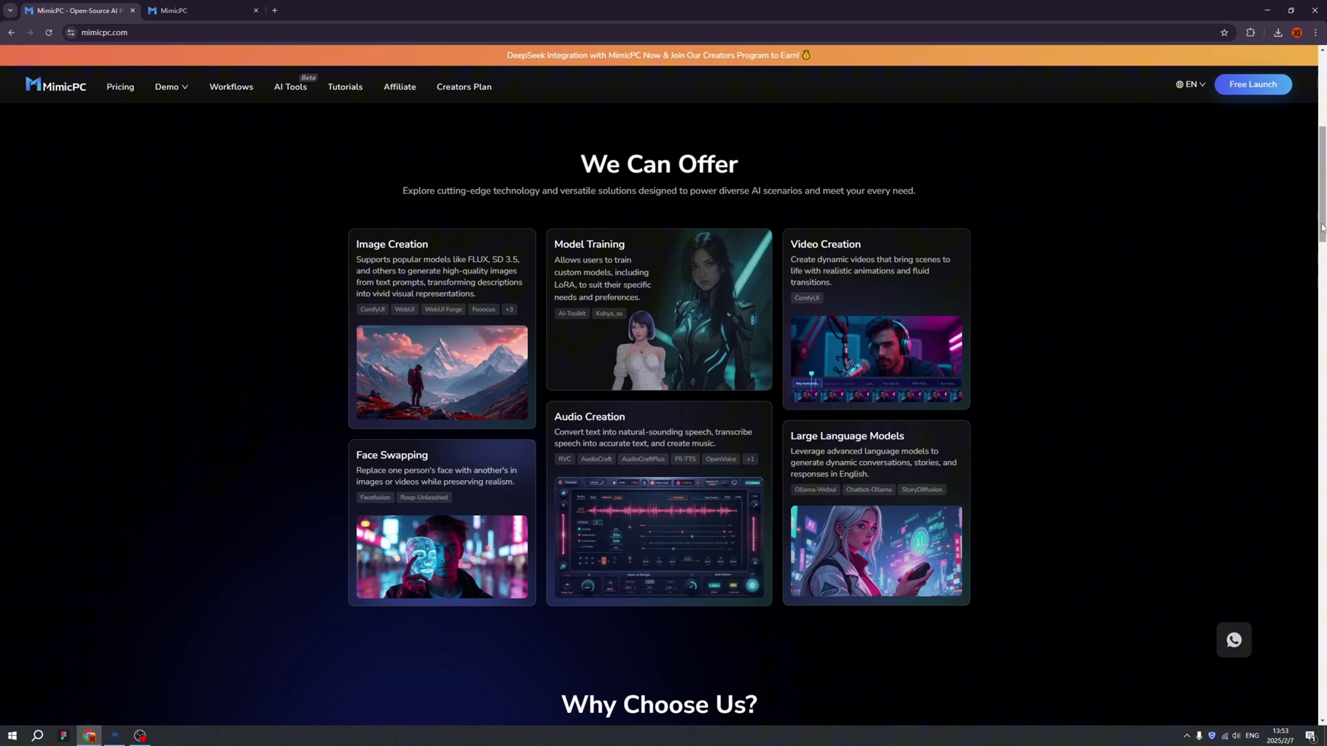
scroll(1114, 439, down, 10)
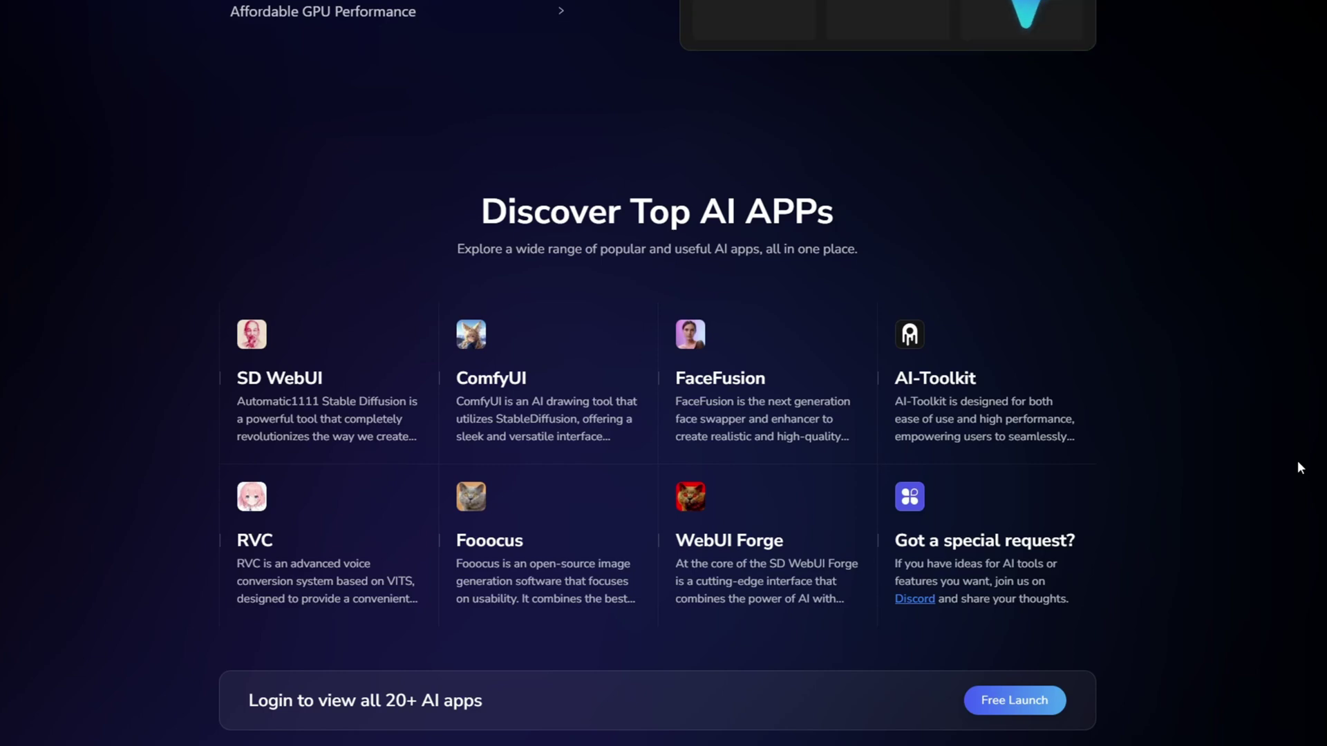
scroll(1296, 468, down, 2)
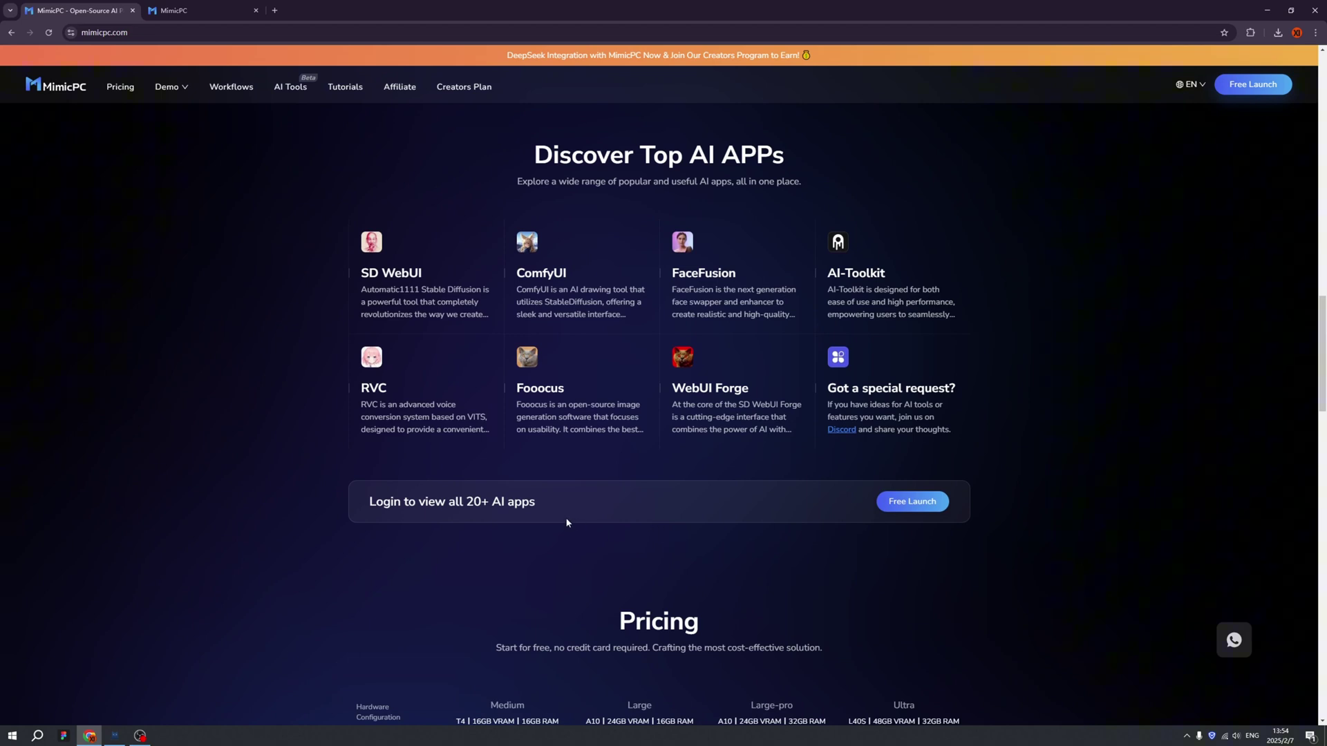
scroll(1208, 464, down, 5)
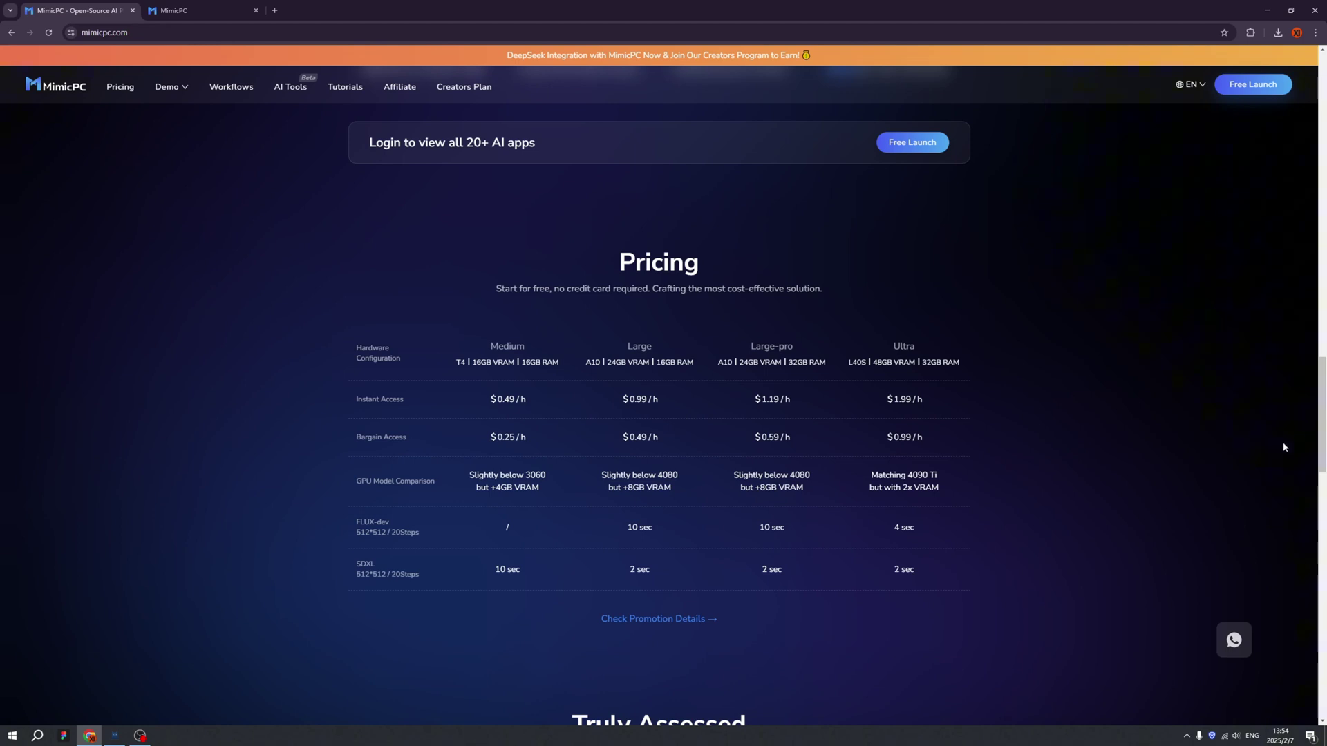
drag(1324, 430, 1324, 432)
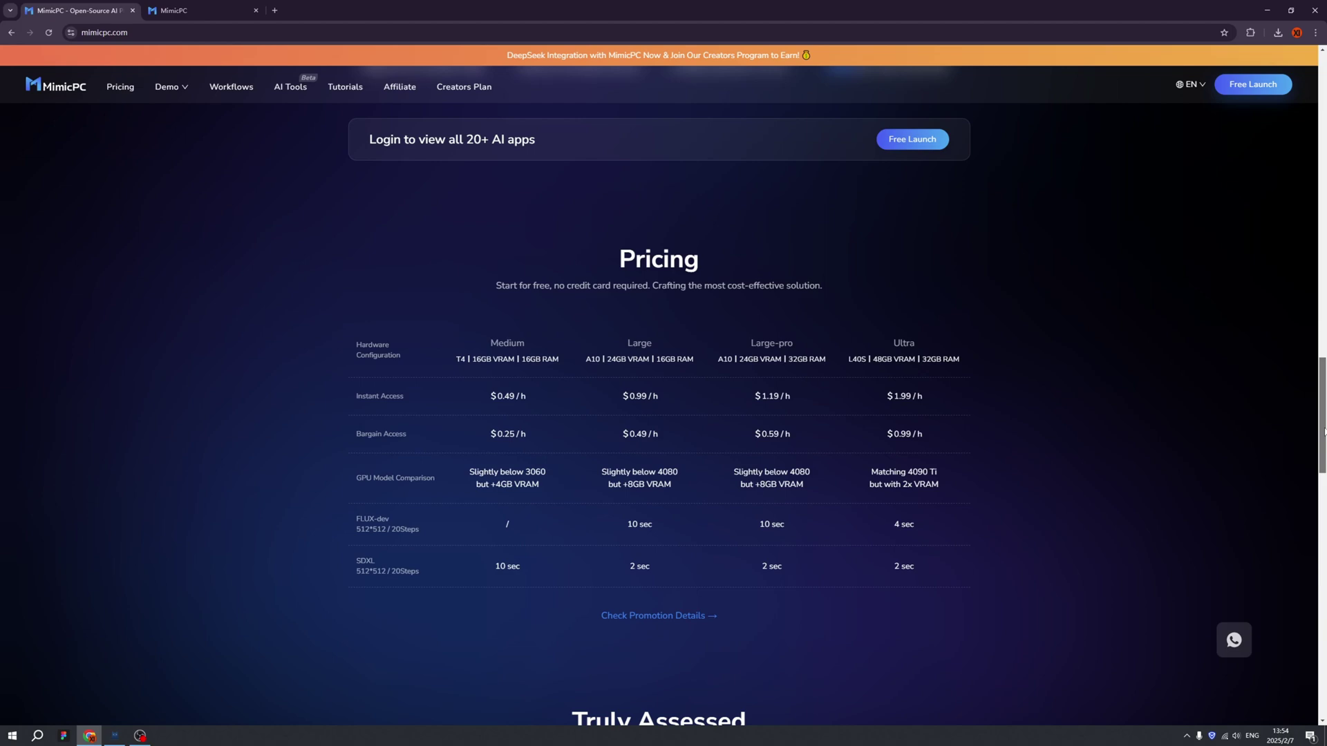
drag(1324, 432, 1324, 669)
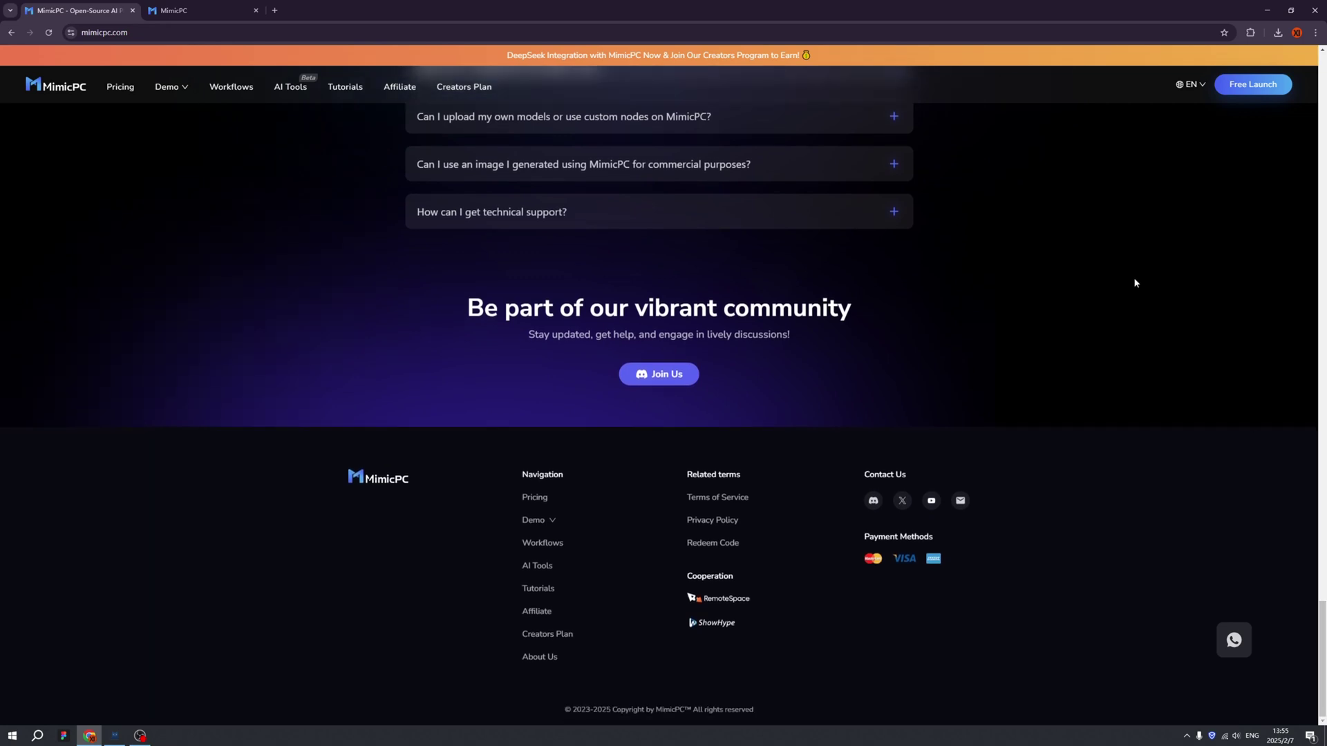
- Switch to the dashboard tab and bring up AI Tools with FLUX 1.1 Pro and MINIMAX I2V-01-live
click(193, 12)
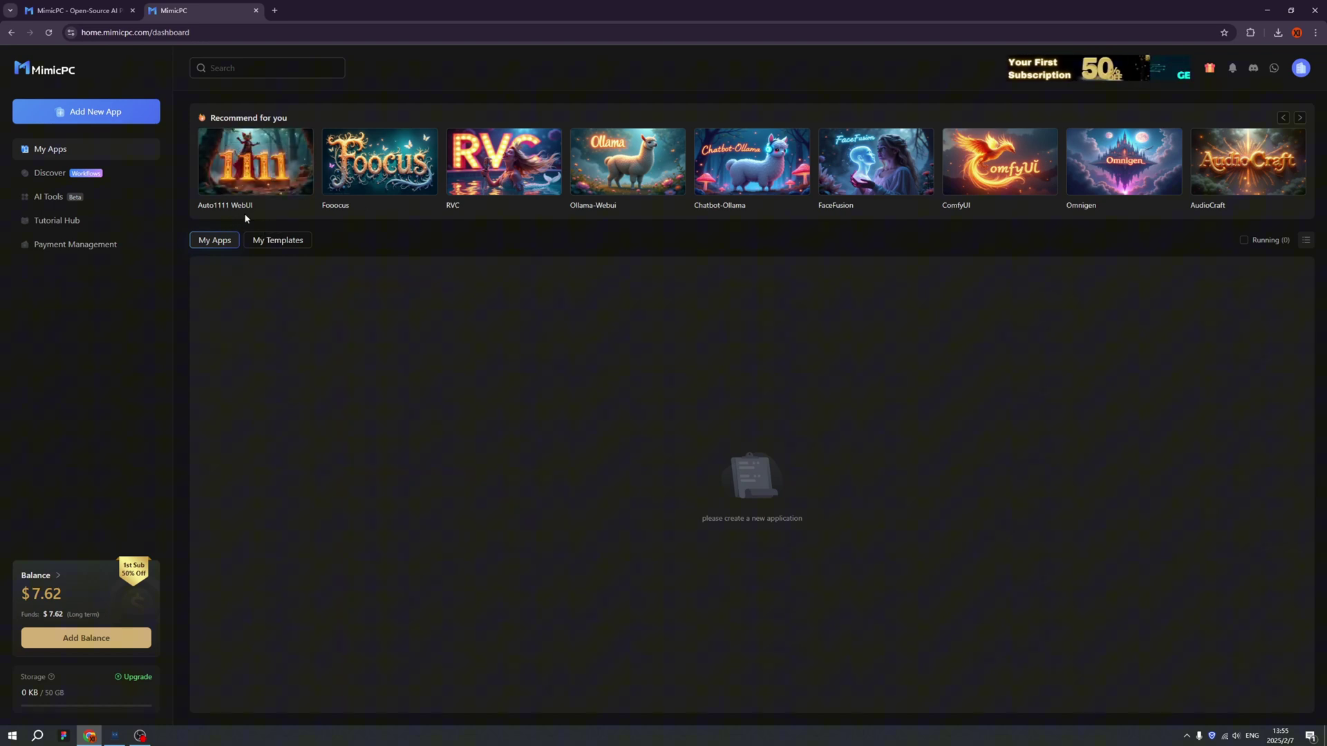
mouse_move(264, 193)
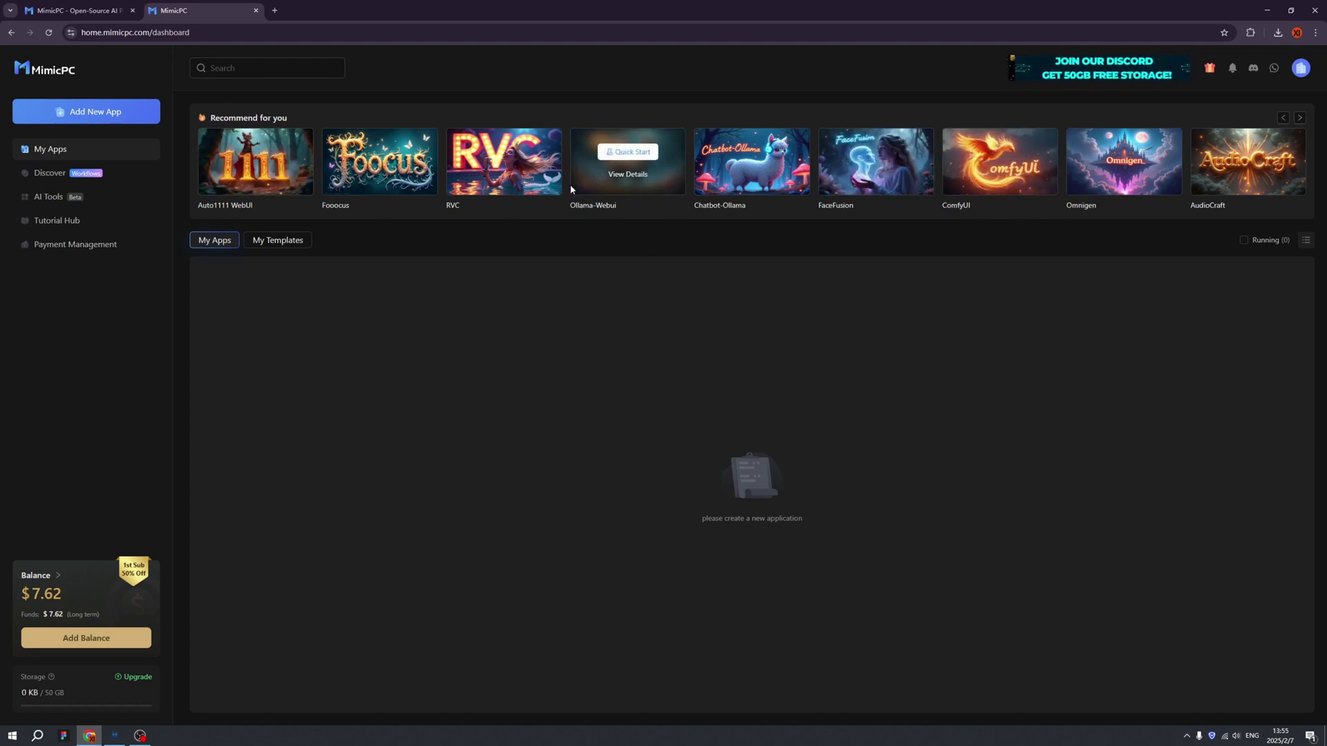
mouse_move(503, 185)
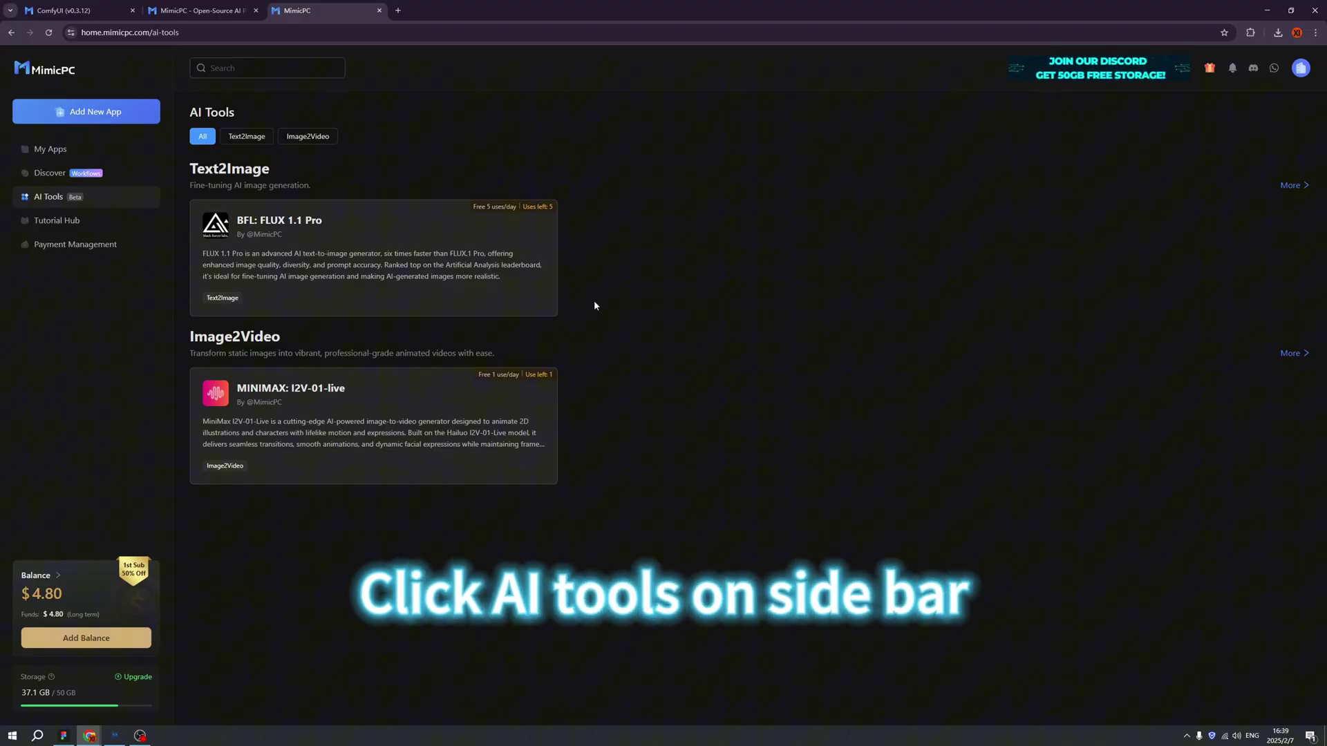
- Launch FLUX 1.1 Pro via Try for Free and place the cursor in its Prompt box
mouse_move(466, 281)
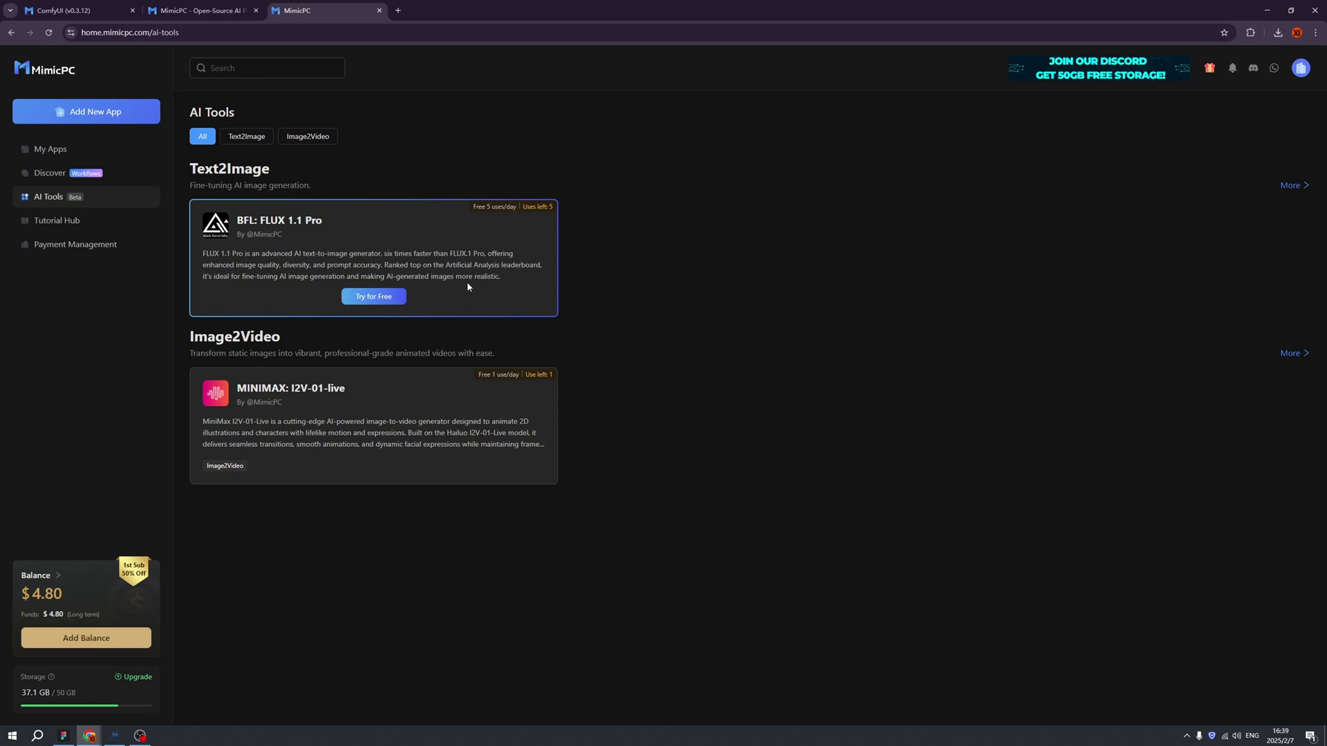
click(375, 303)
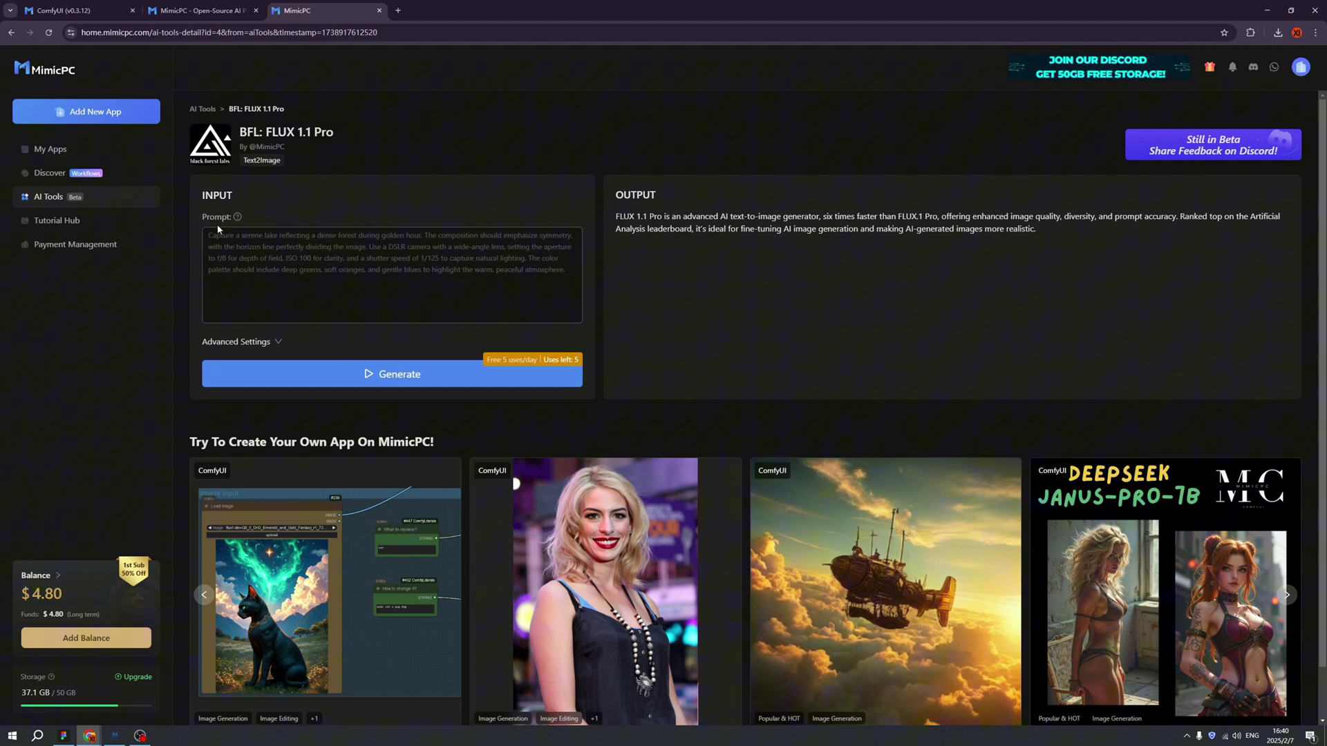
click(362, 273)
- Generate an image from 'A super cool looks girl in black standing in the street of cyberpunk city'
text(A super cool looks girl in black standing in the street of cyberpunk city)
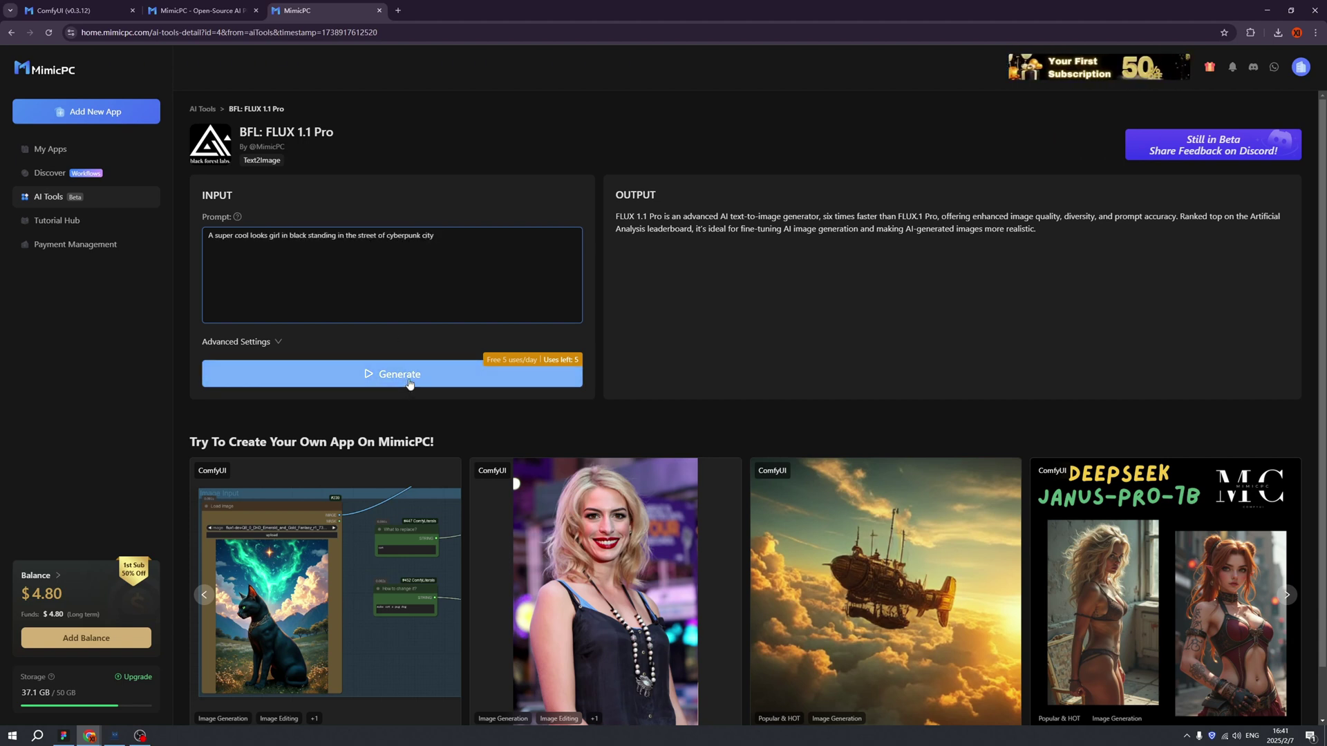
click(410, 384)
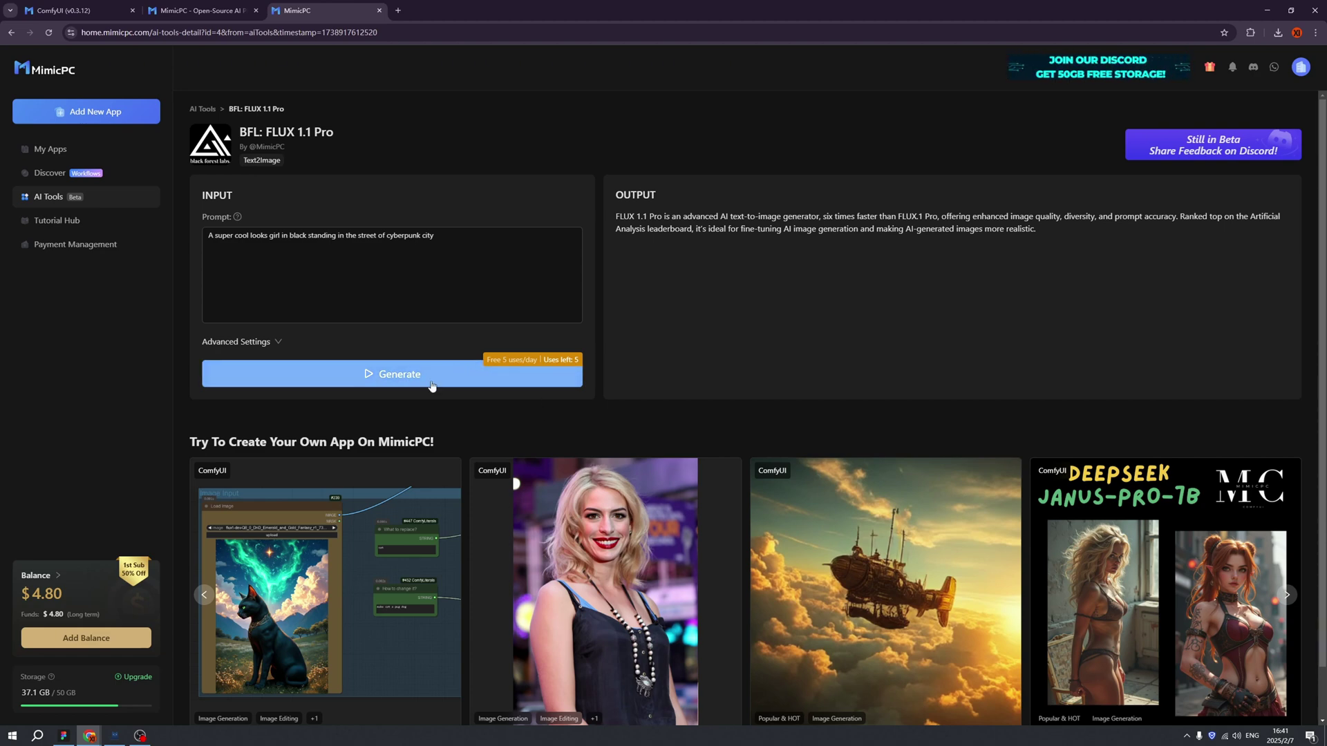
click(432, 386)
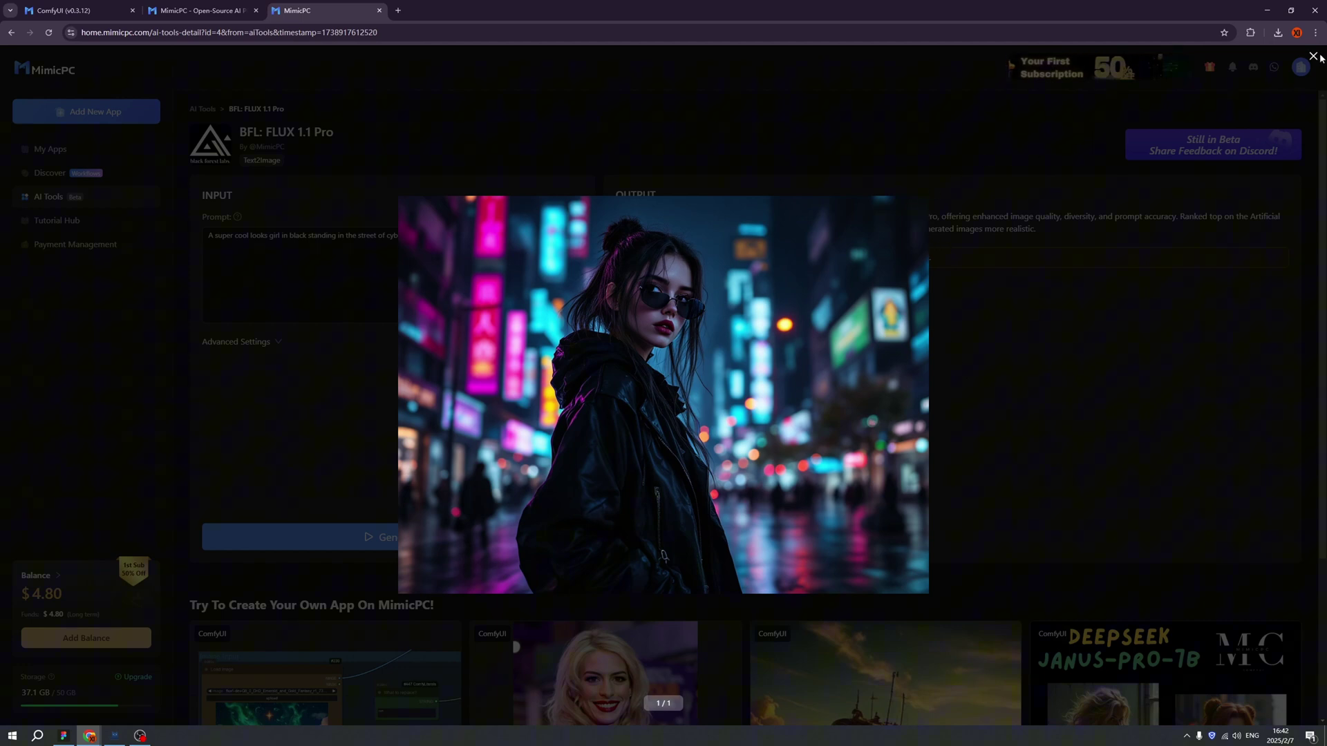
- Generate the puppy-driving-a-car image at Landscape 16:9 size with PNG output format
click(1312, 56)
text(A cute puppy driving a car)
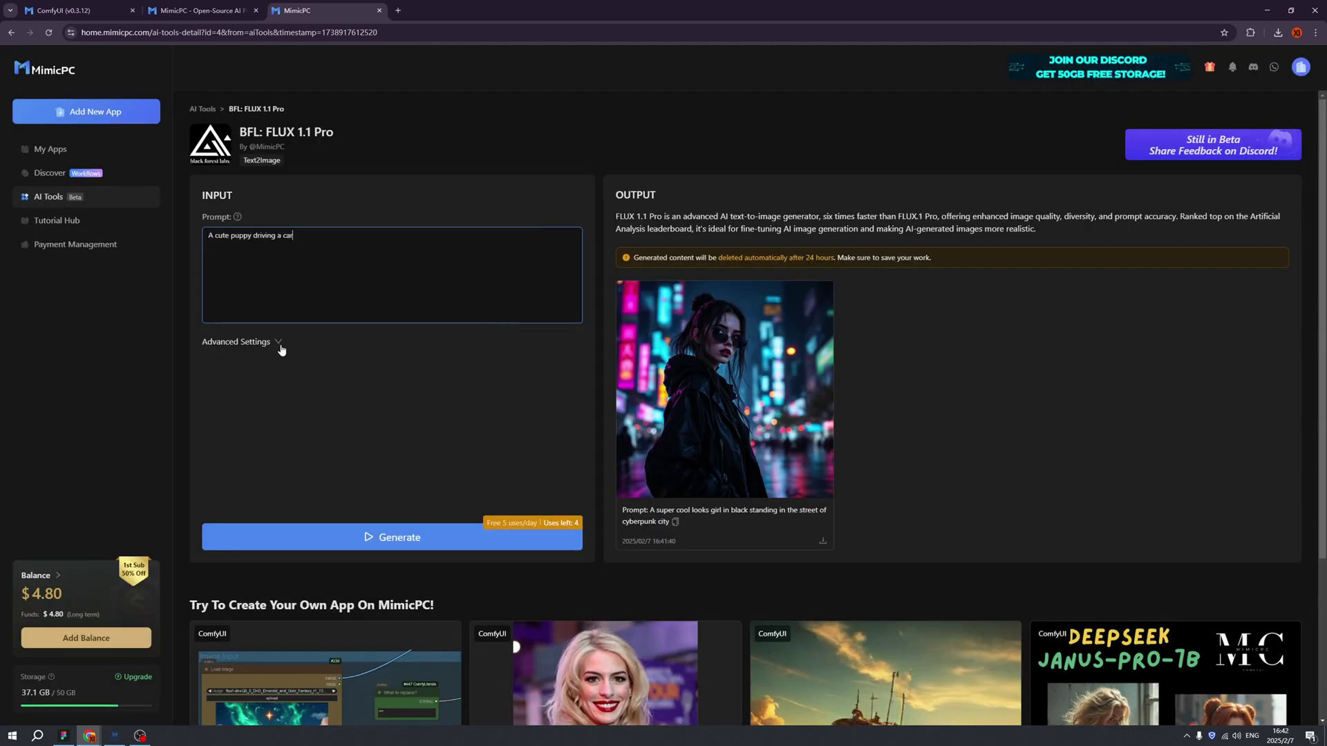
click(280, 343)
click(283, 384)
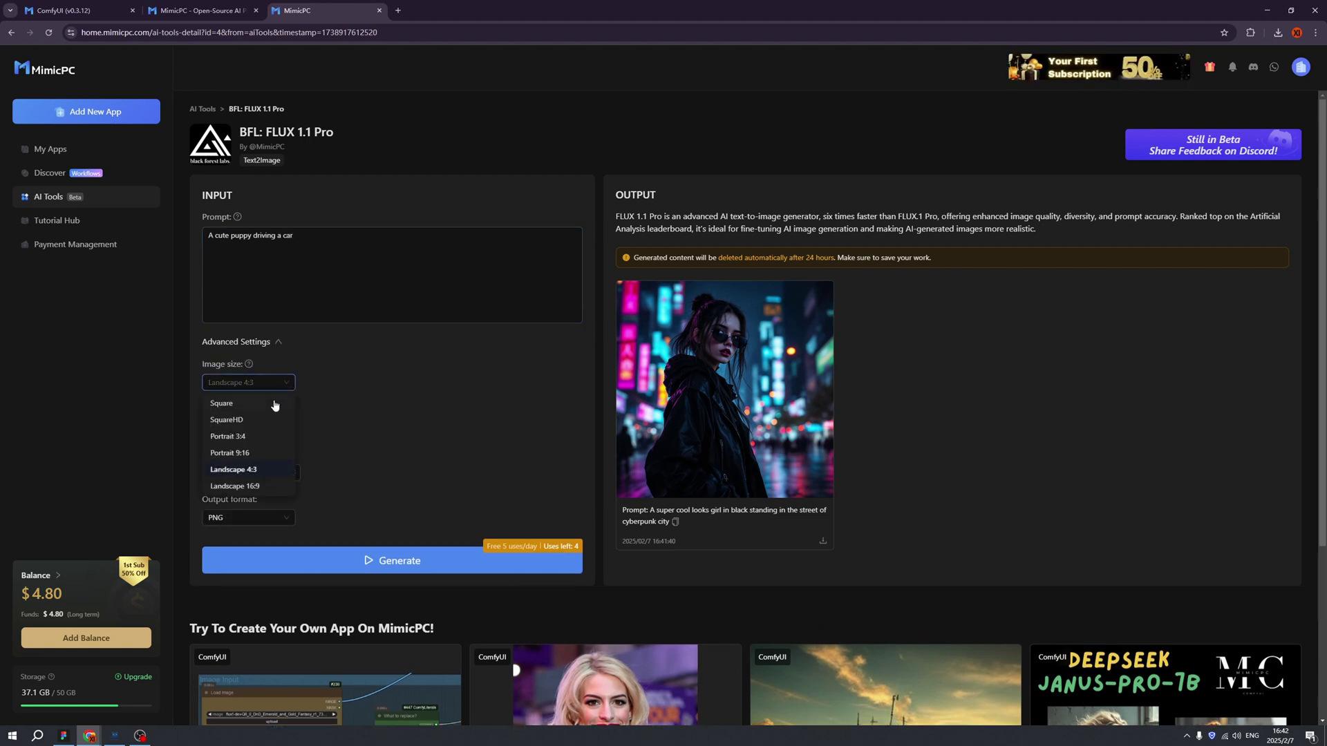
click(275, 484)
scroll(280, 450, down, 1)
click(287, 418)
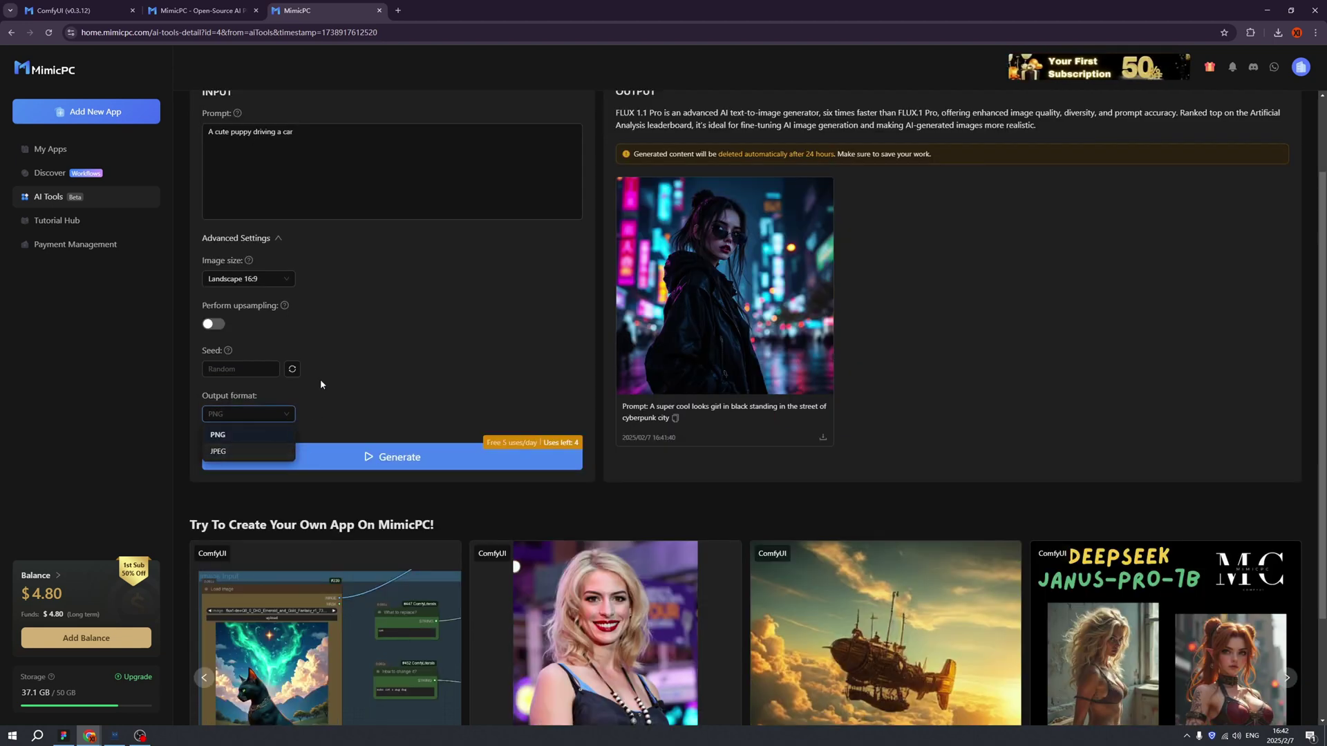
click(274, 437)
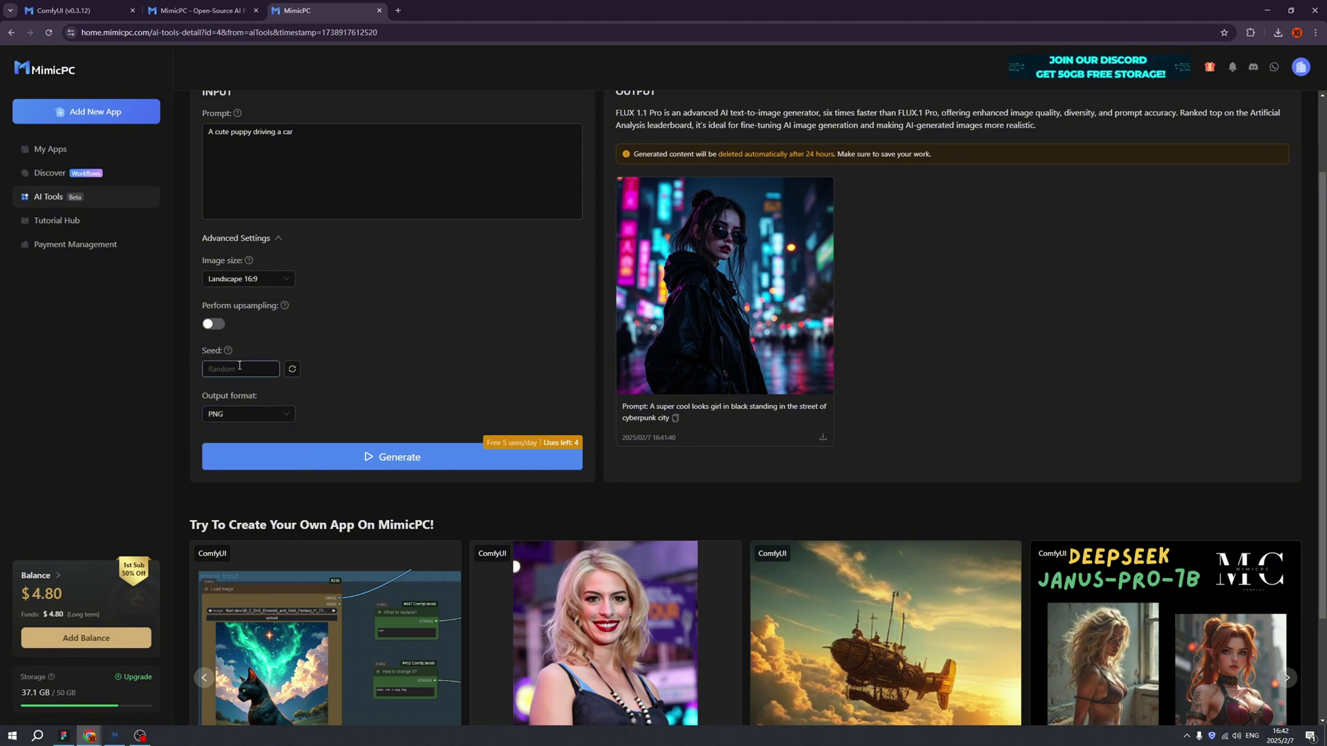
click(382, 454)
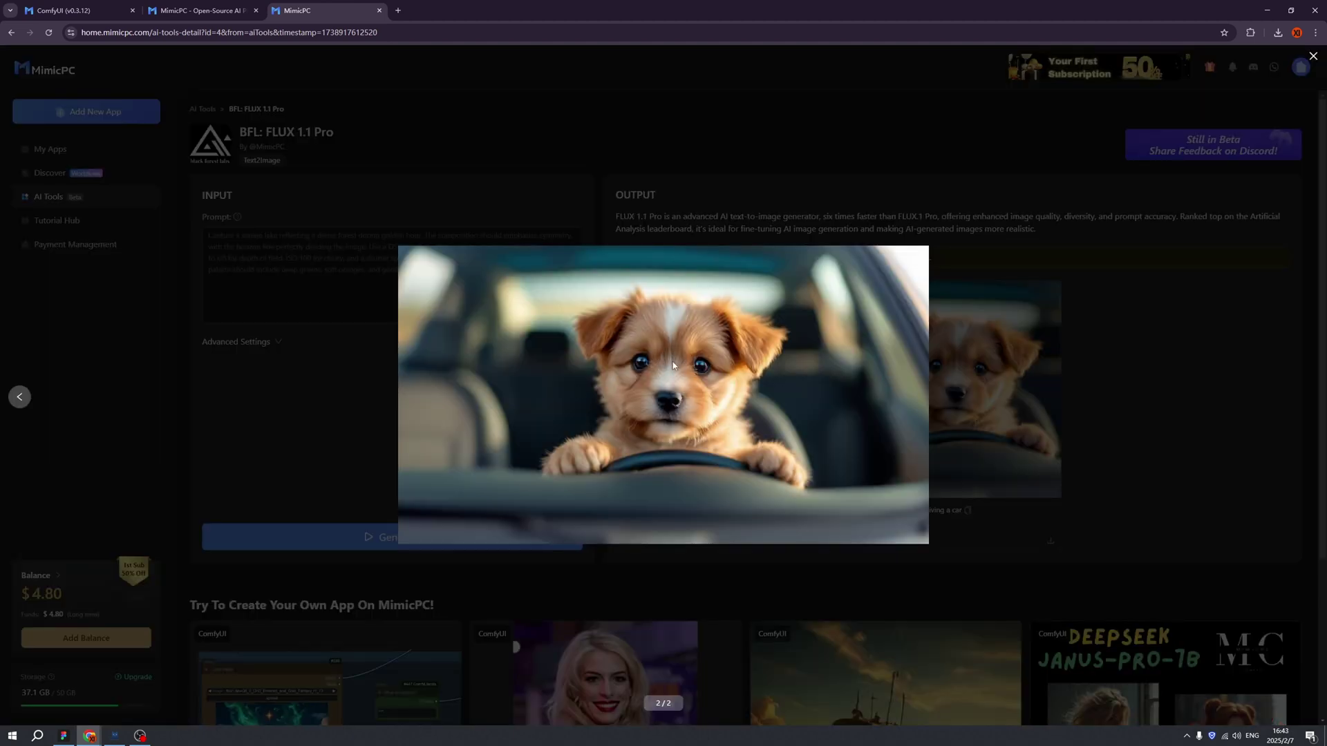
- Generate a fat cat recording YouTube in a studio with a wall saying 'UX Bootcamp'
click(304, 283)
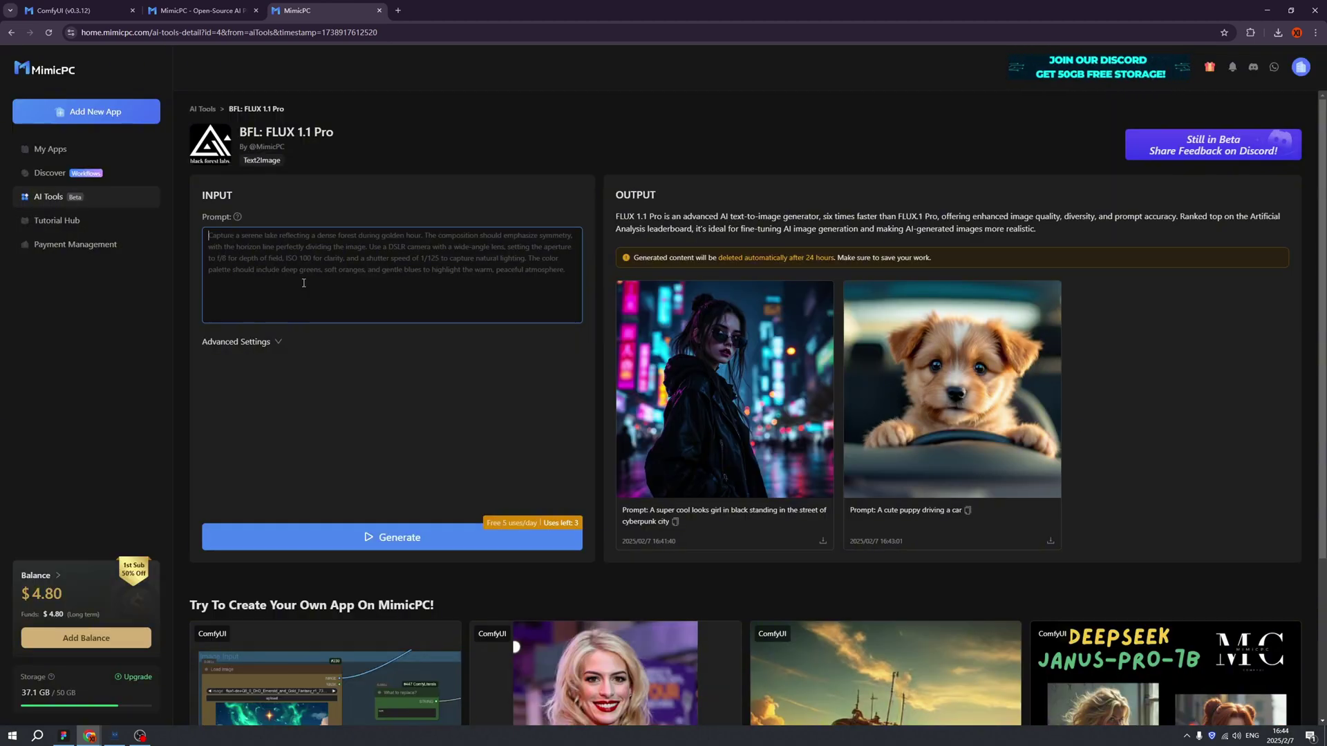
text(A fat cat recording )
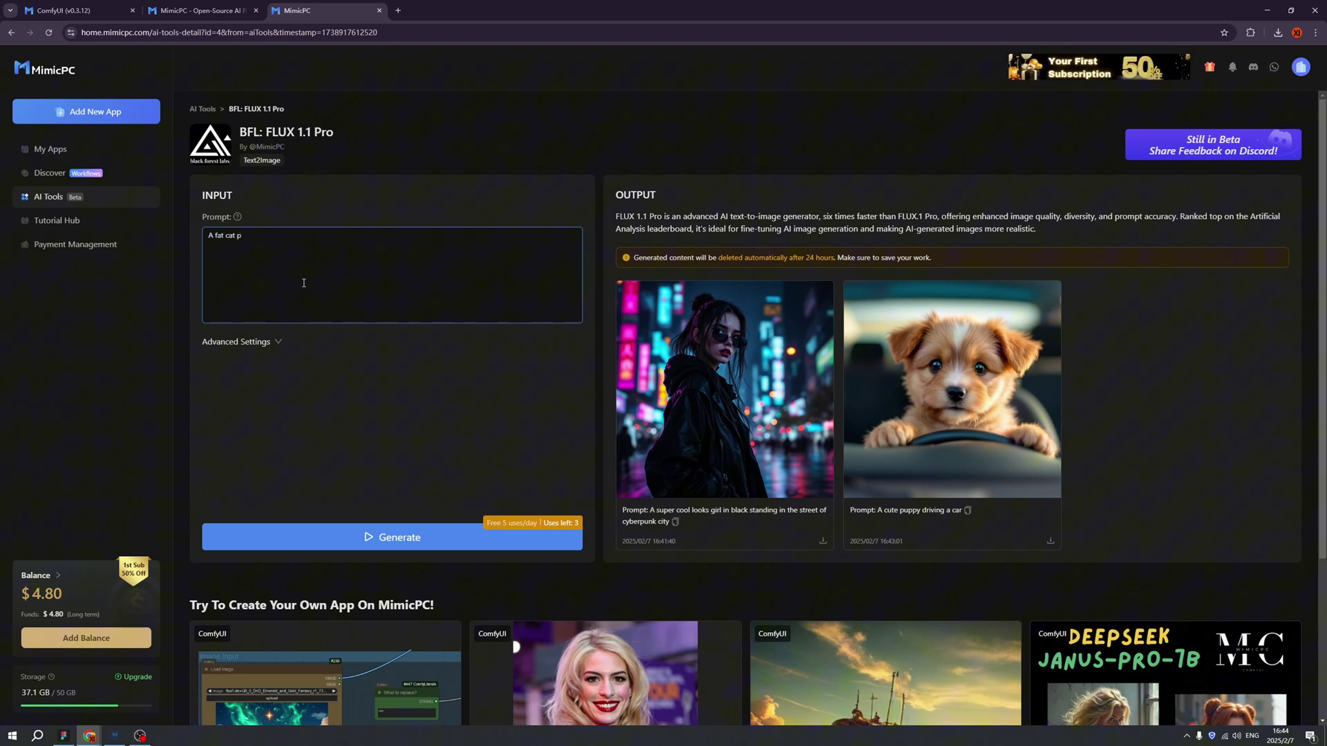
text(youtube in studio,very cool, on the wall sa)
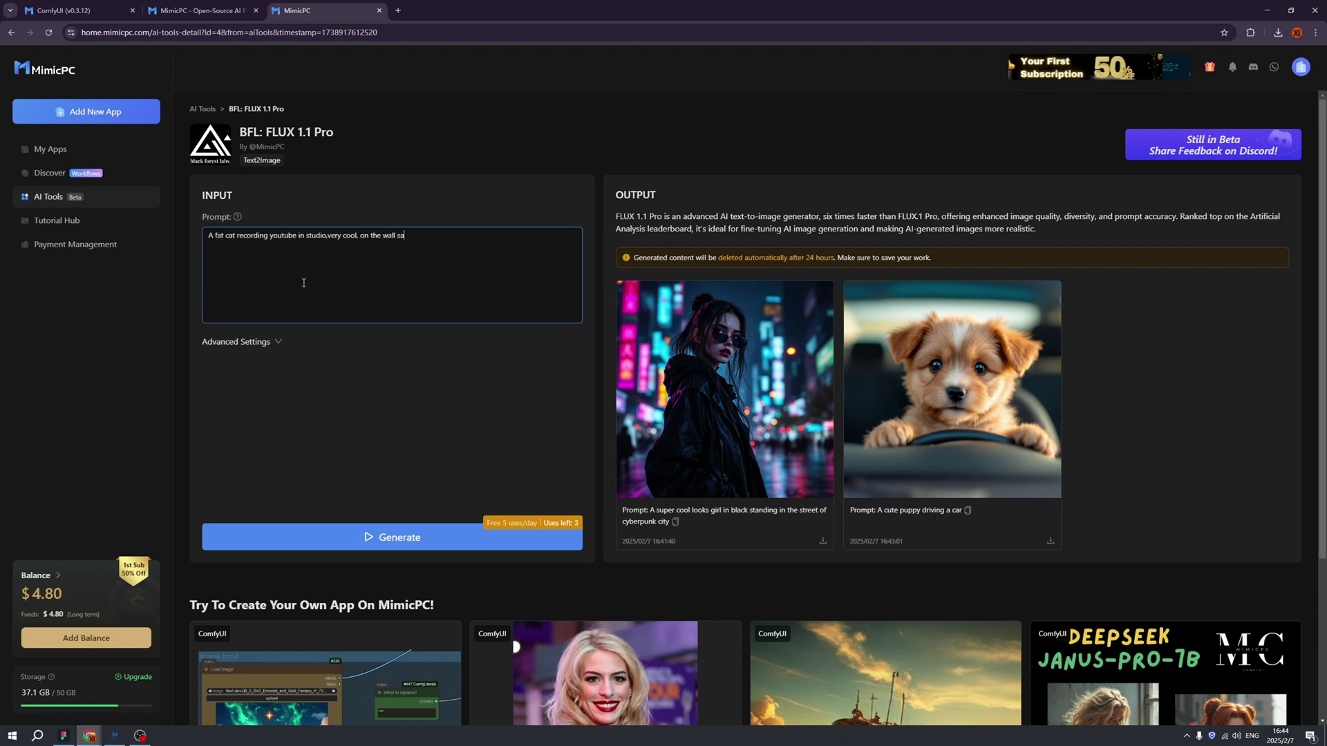
text(ying"UX Bootcamp")
click(414, 537)
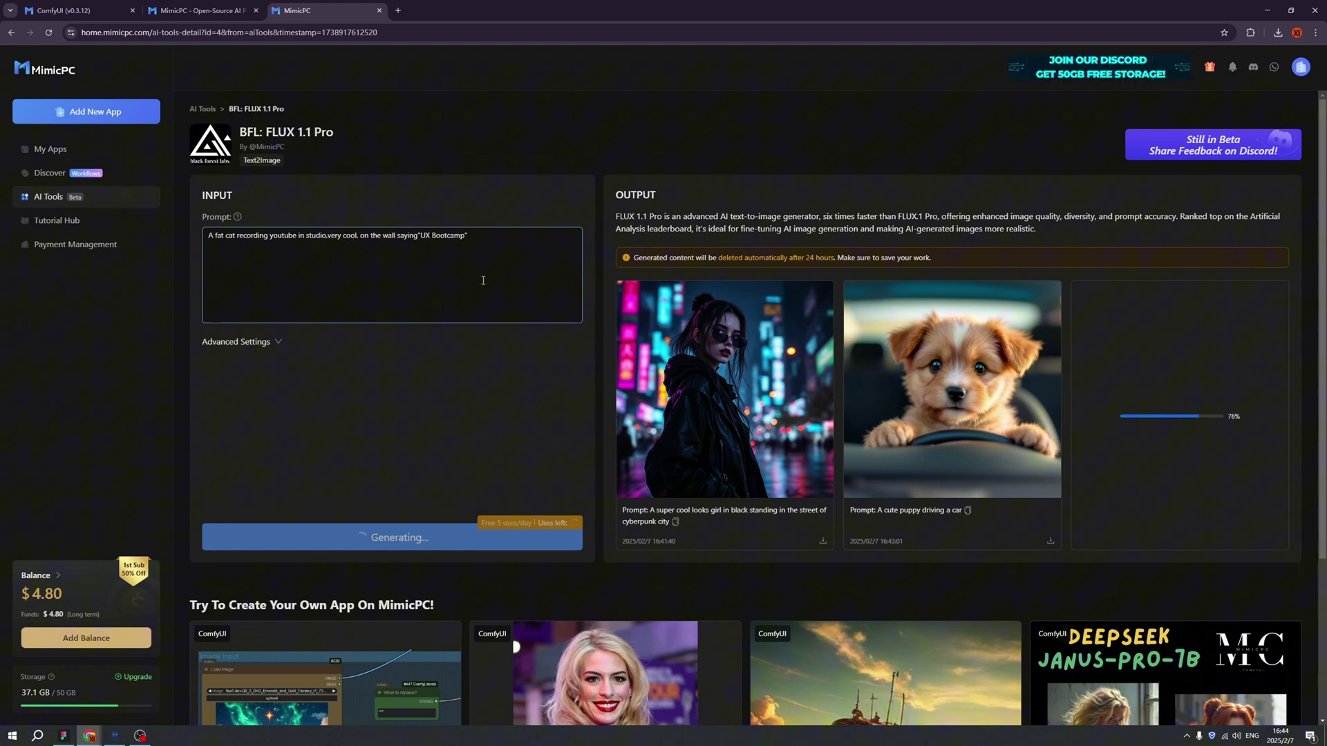
click(483, 351)
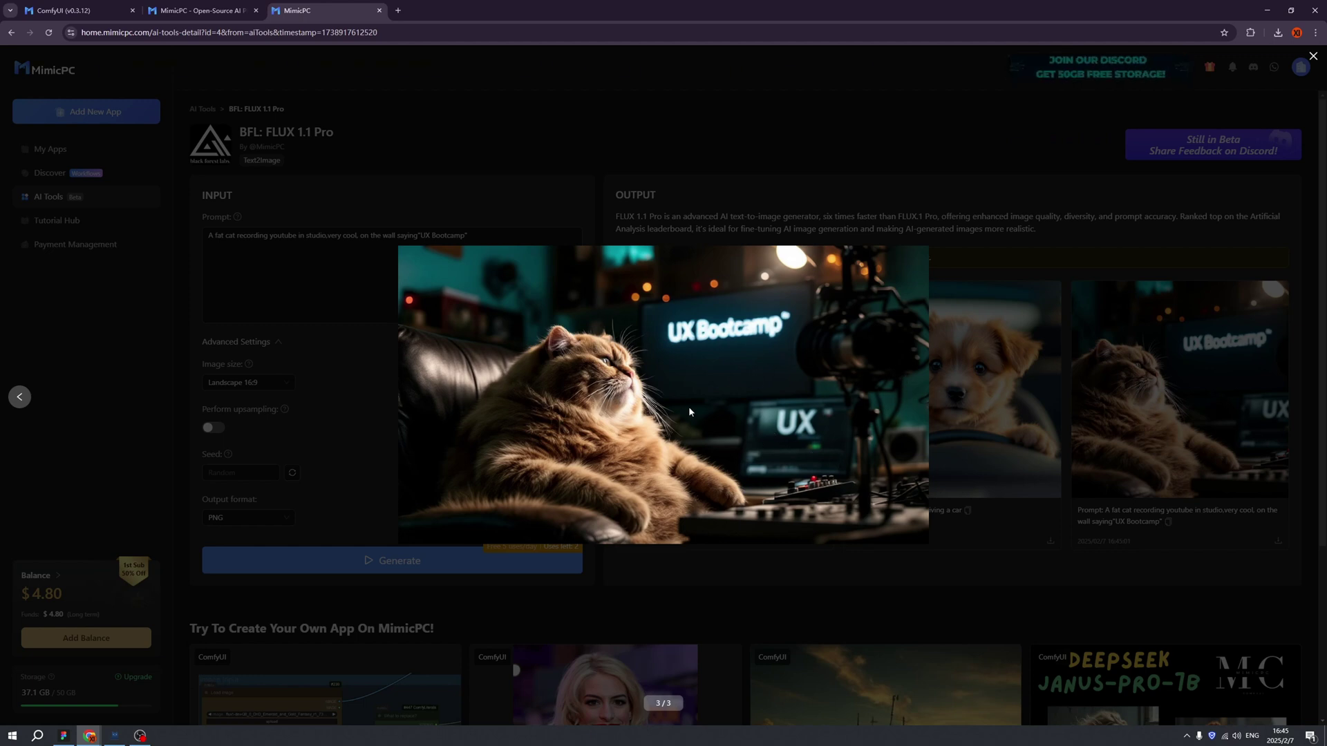
key(Escape)
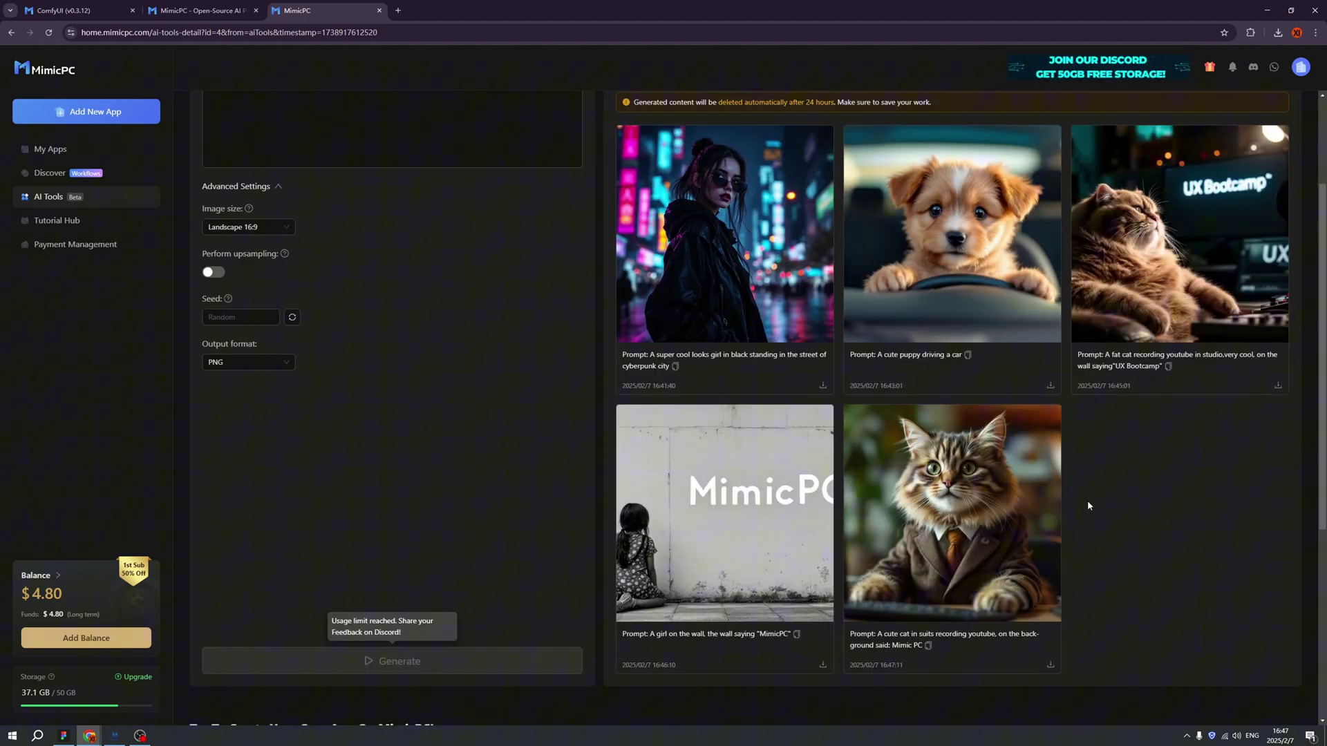
- Save the suited cat image from its enlarged view and return to the AI Tools list
click(1024, 536)
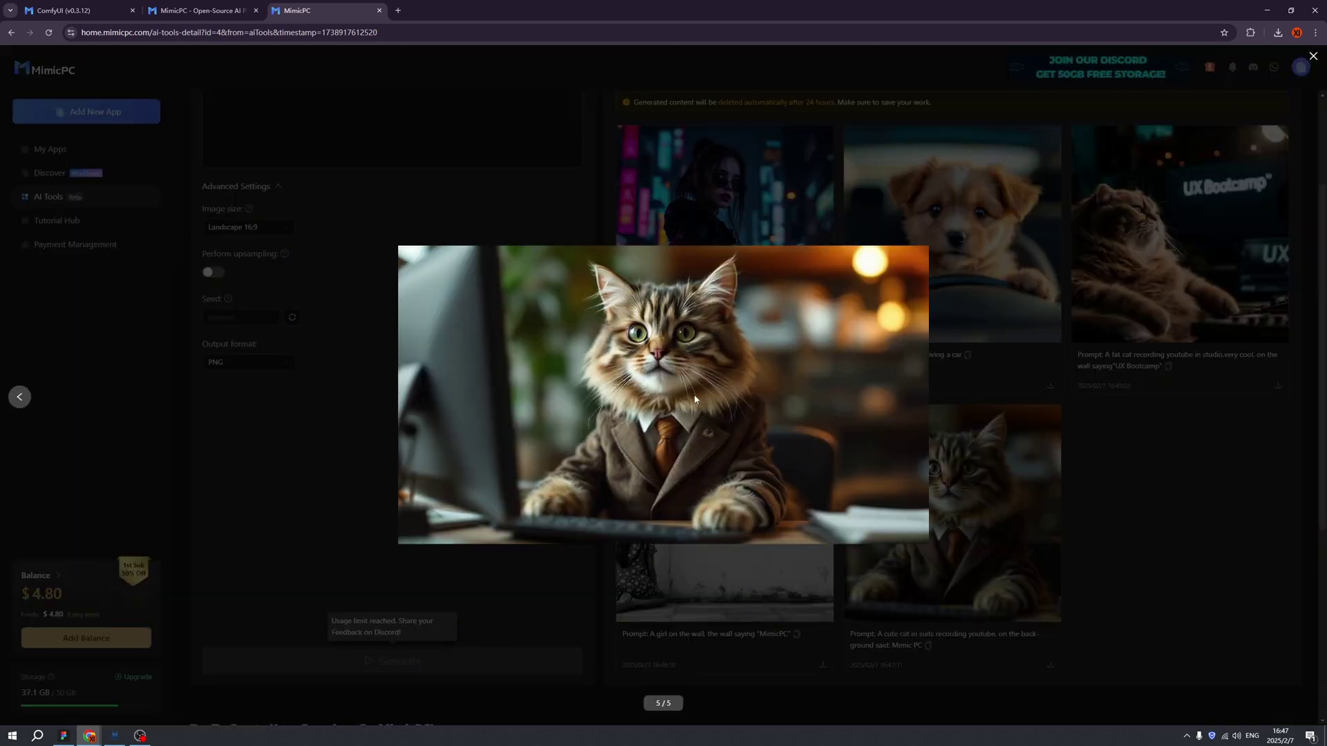
right_click(695, 370)
click(714, 399)
key(Escape)
click(1180, 277)
key(alt+Left)
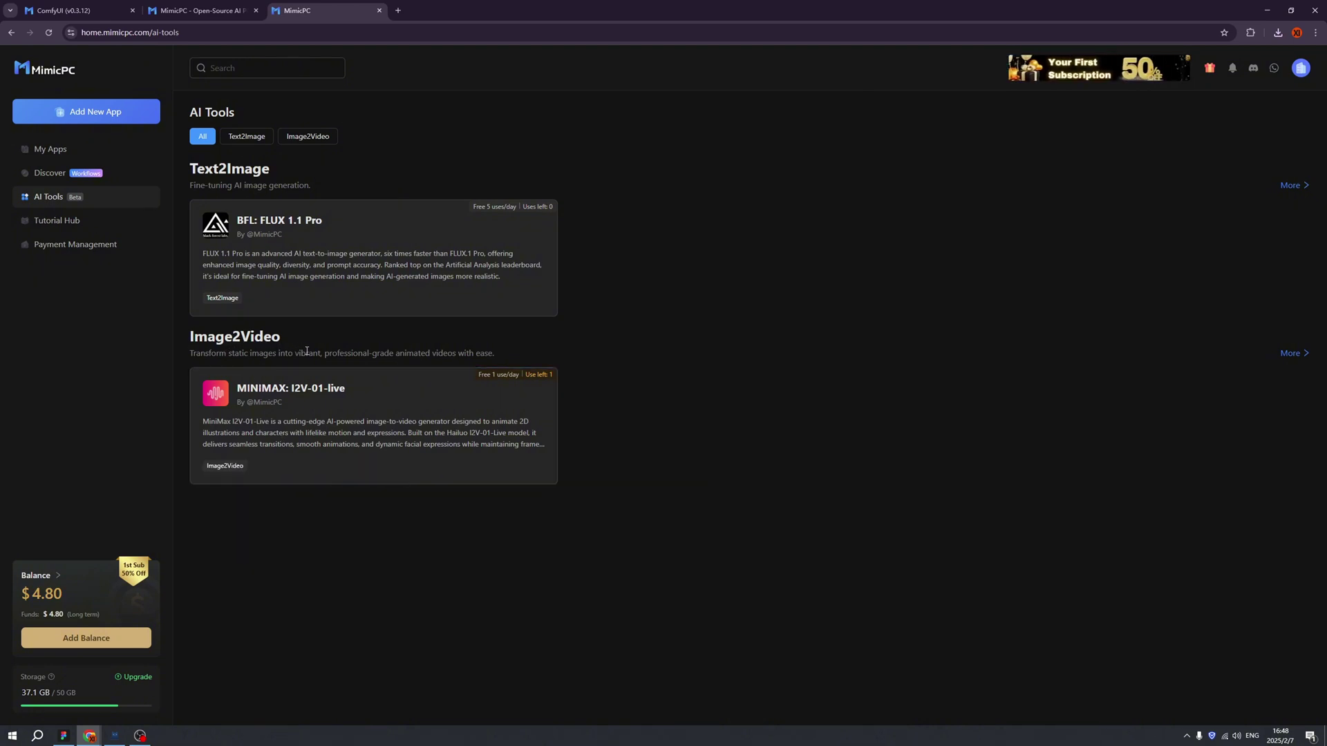
- Make a MINIMAX video from sample.png with the prompt 'A fat cat is working with computer'
mouse_move(289, 420)
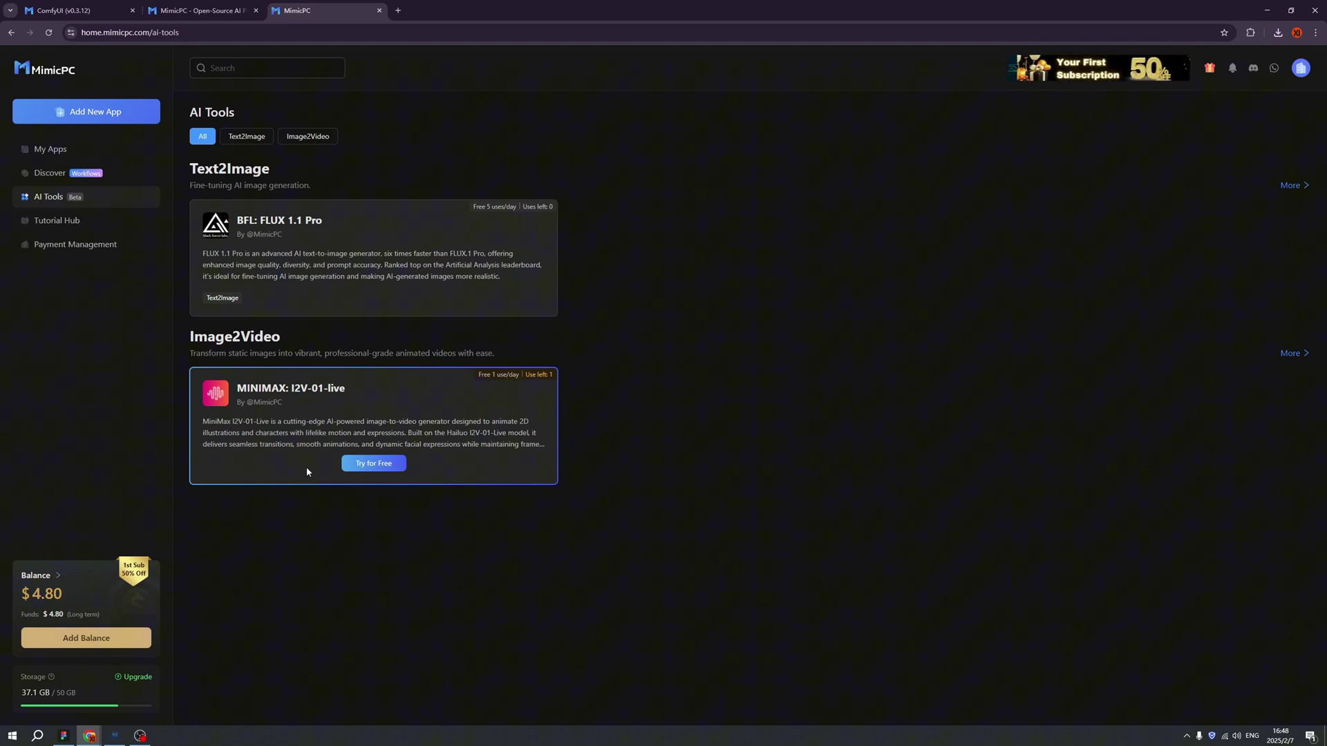
click(369, 476)
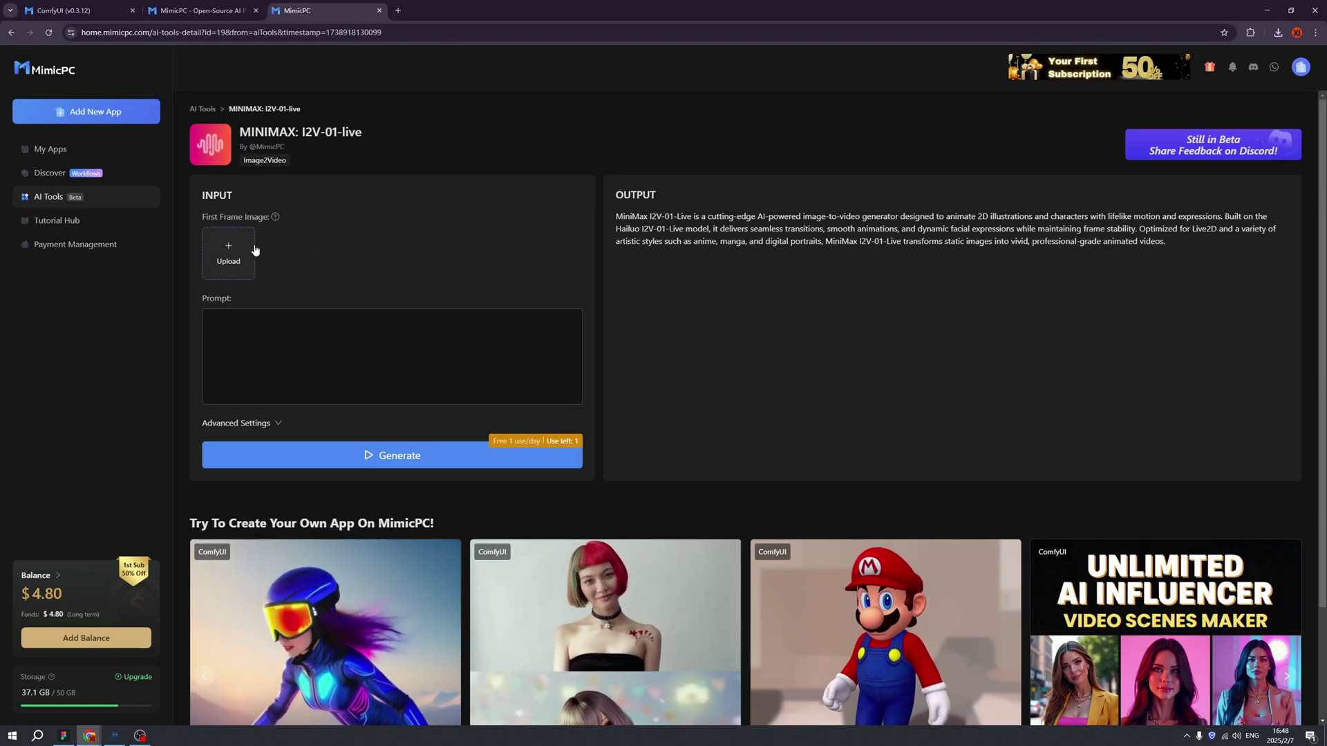
click(228, 253)
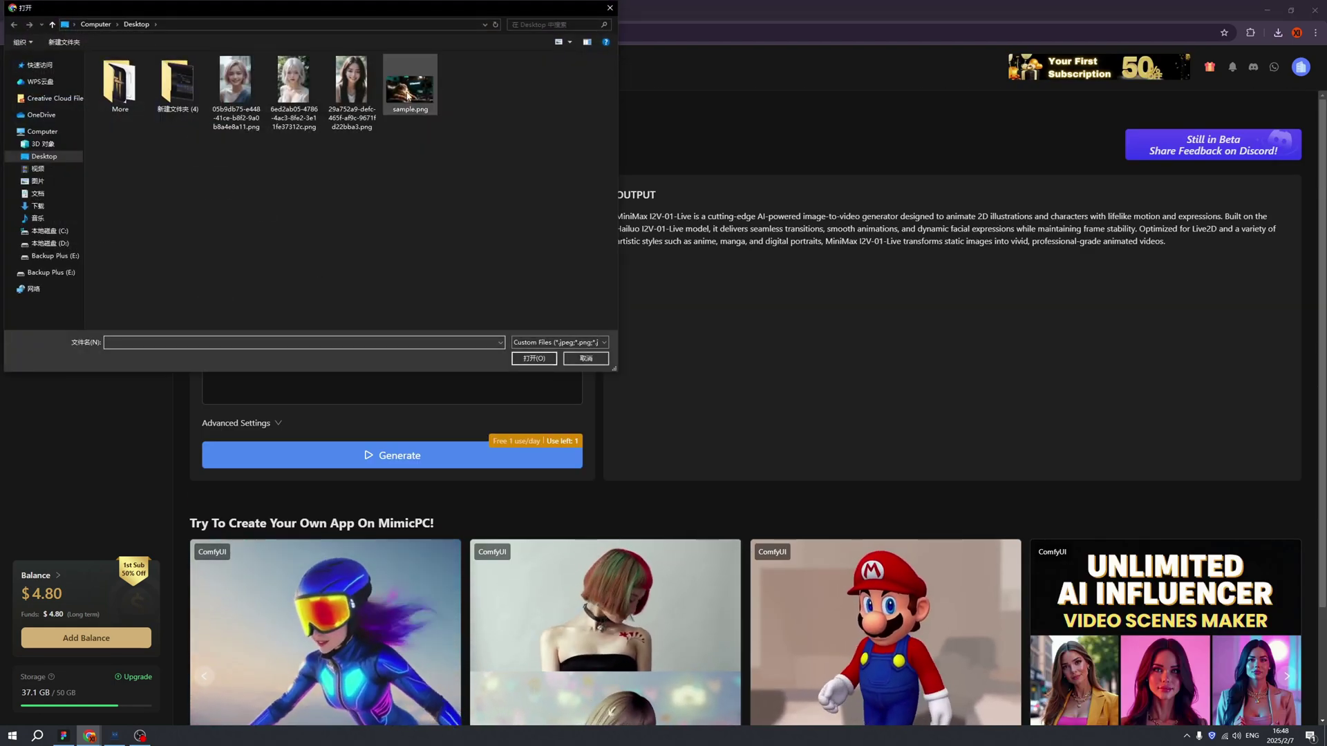
double_click(406, 83)
click(320, 348)
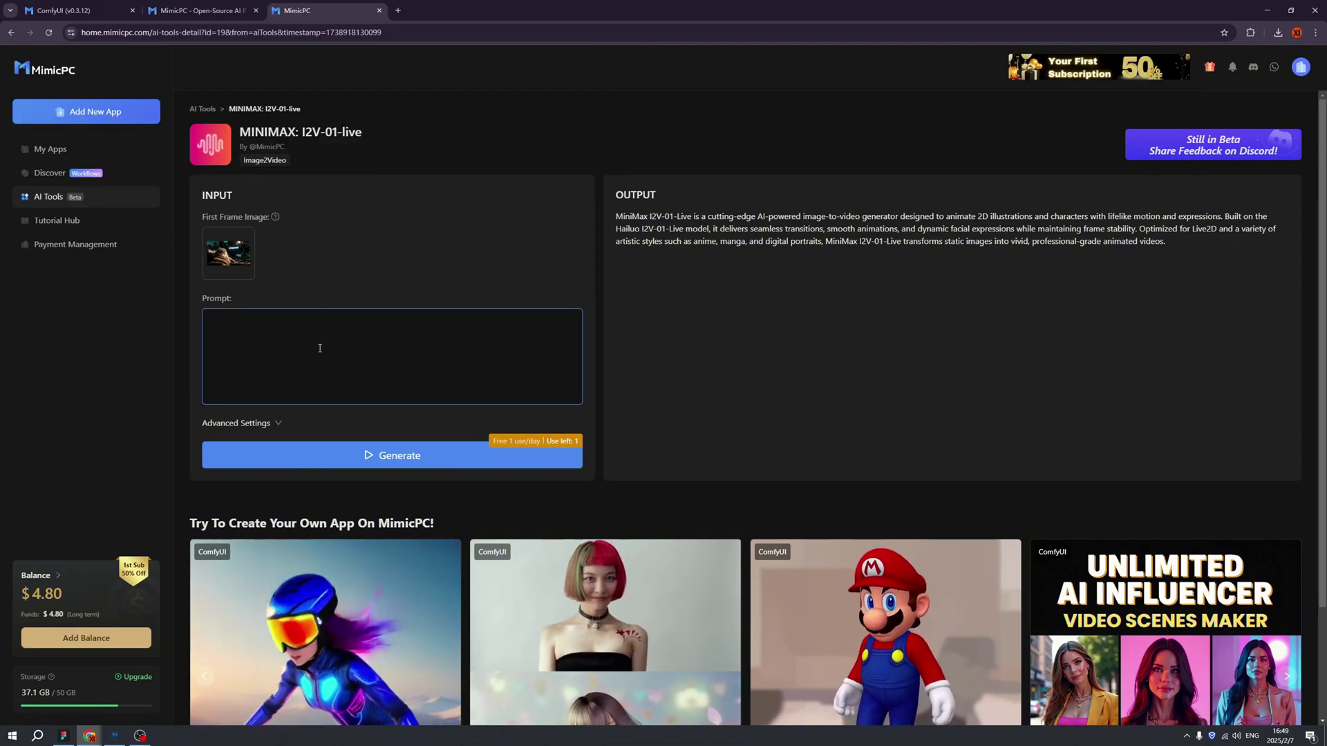
text(A fat cat is working with computer)
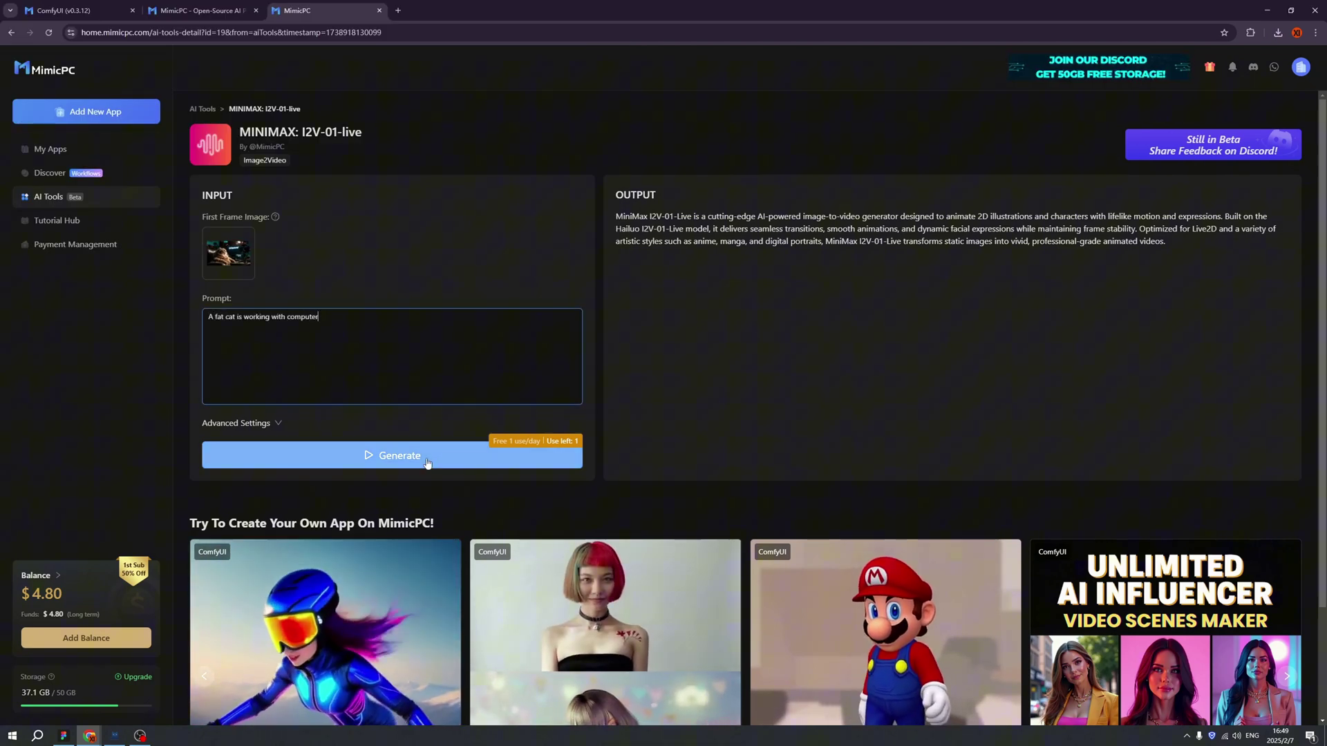
click(427, 457)
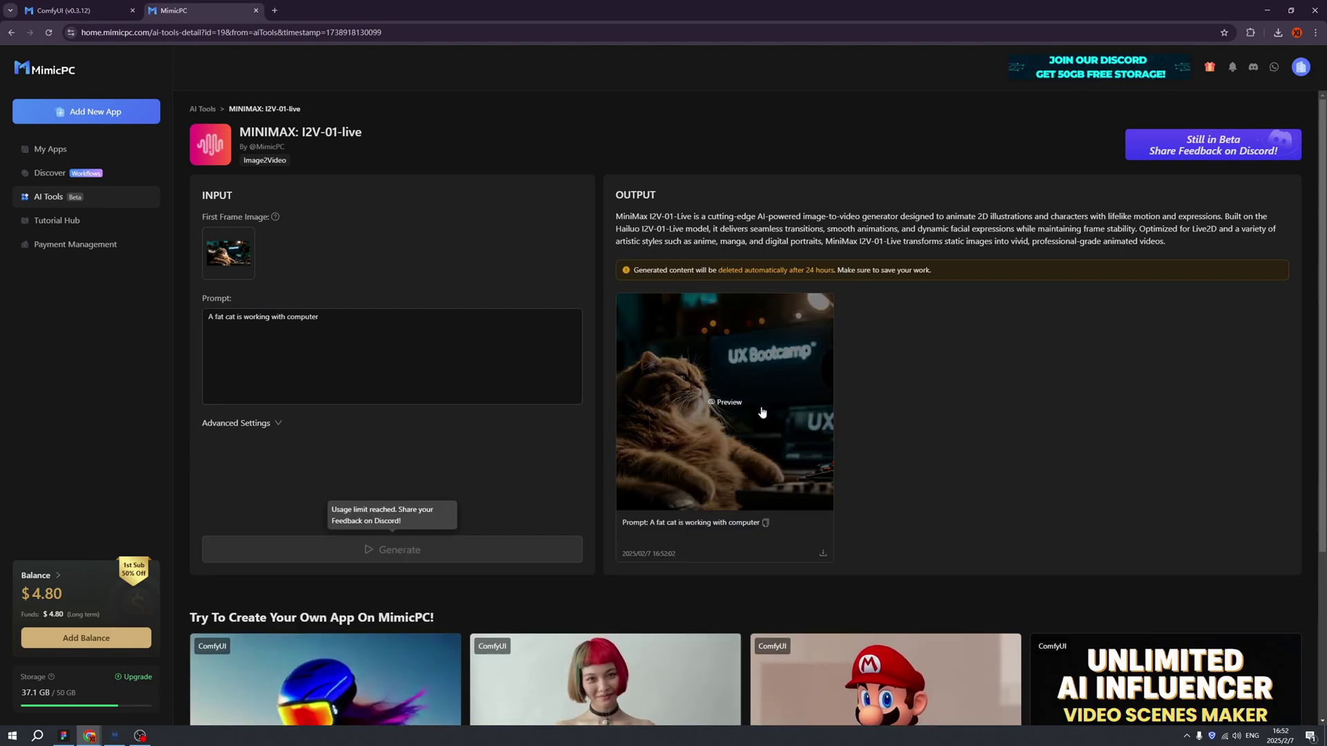
- Preview the generated cat video full-screen, then return to the AI Tools list
click(766, 401)
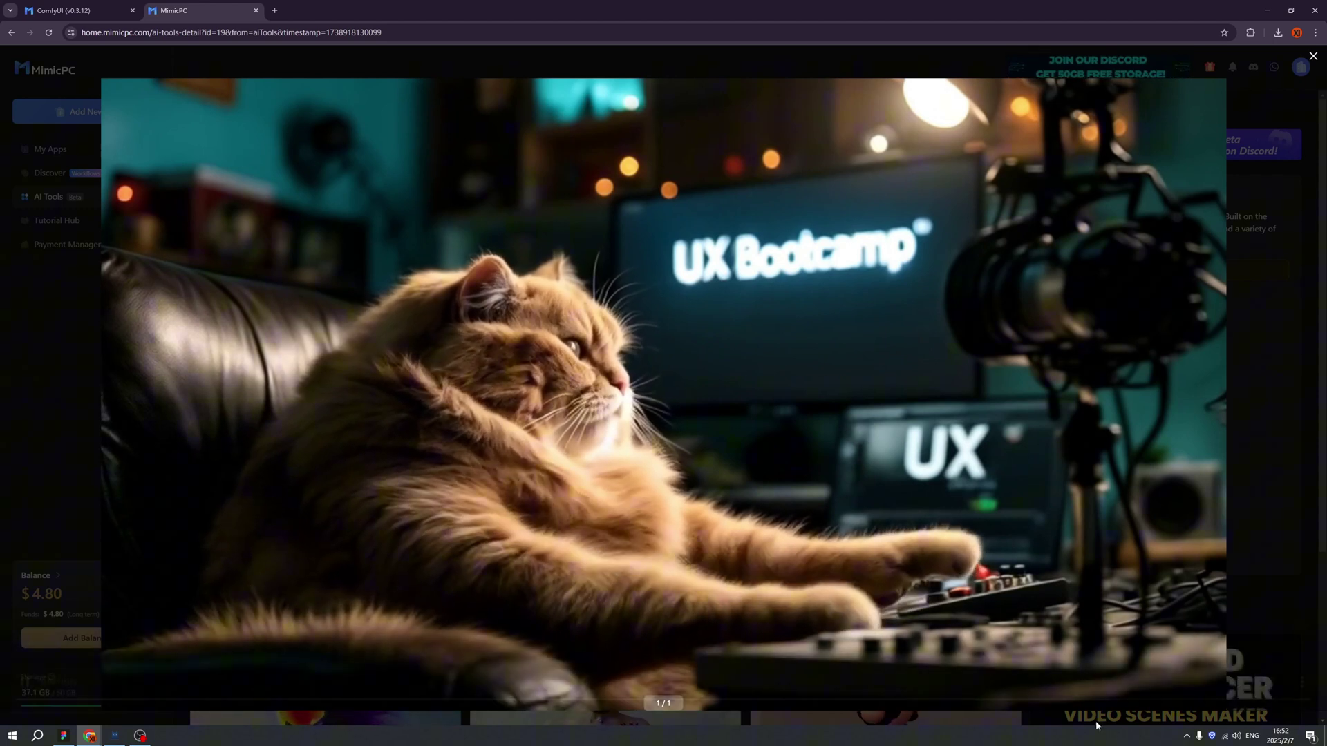
right_click(713, 346)
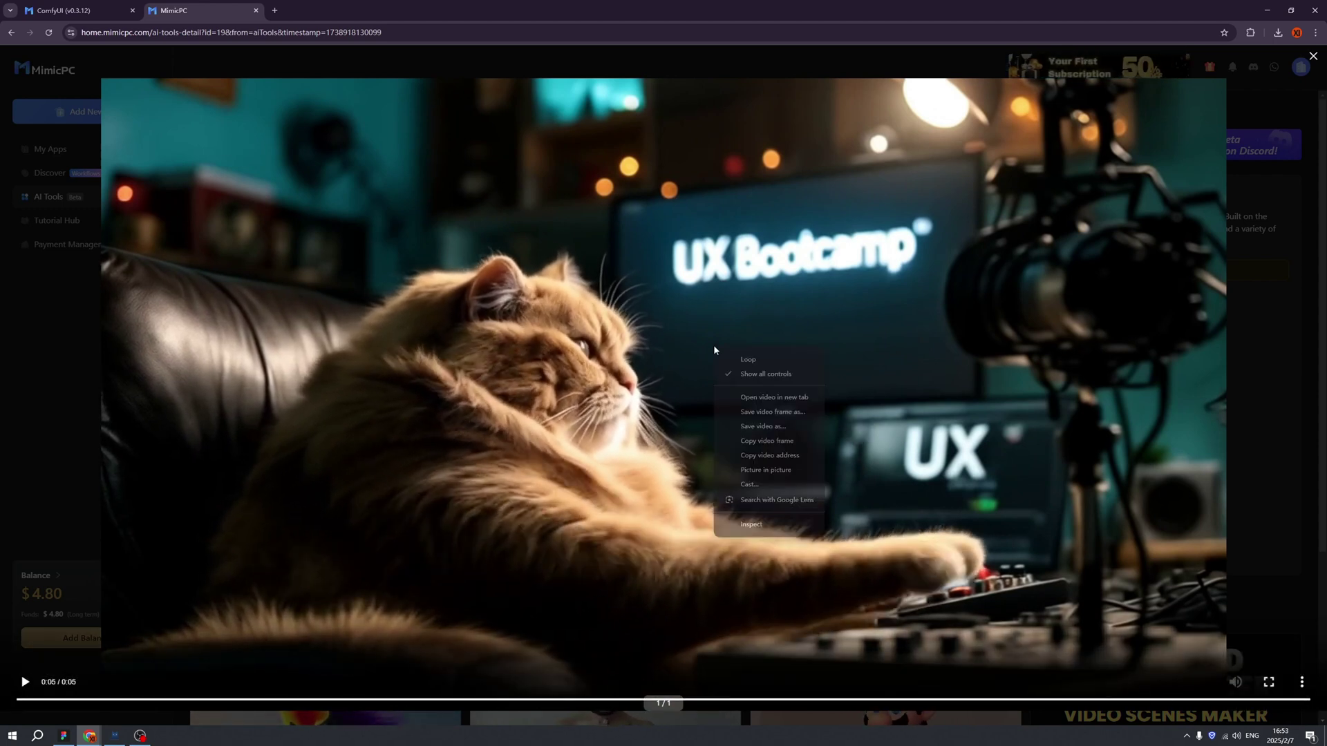
key(Escape)
key(Escape)
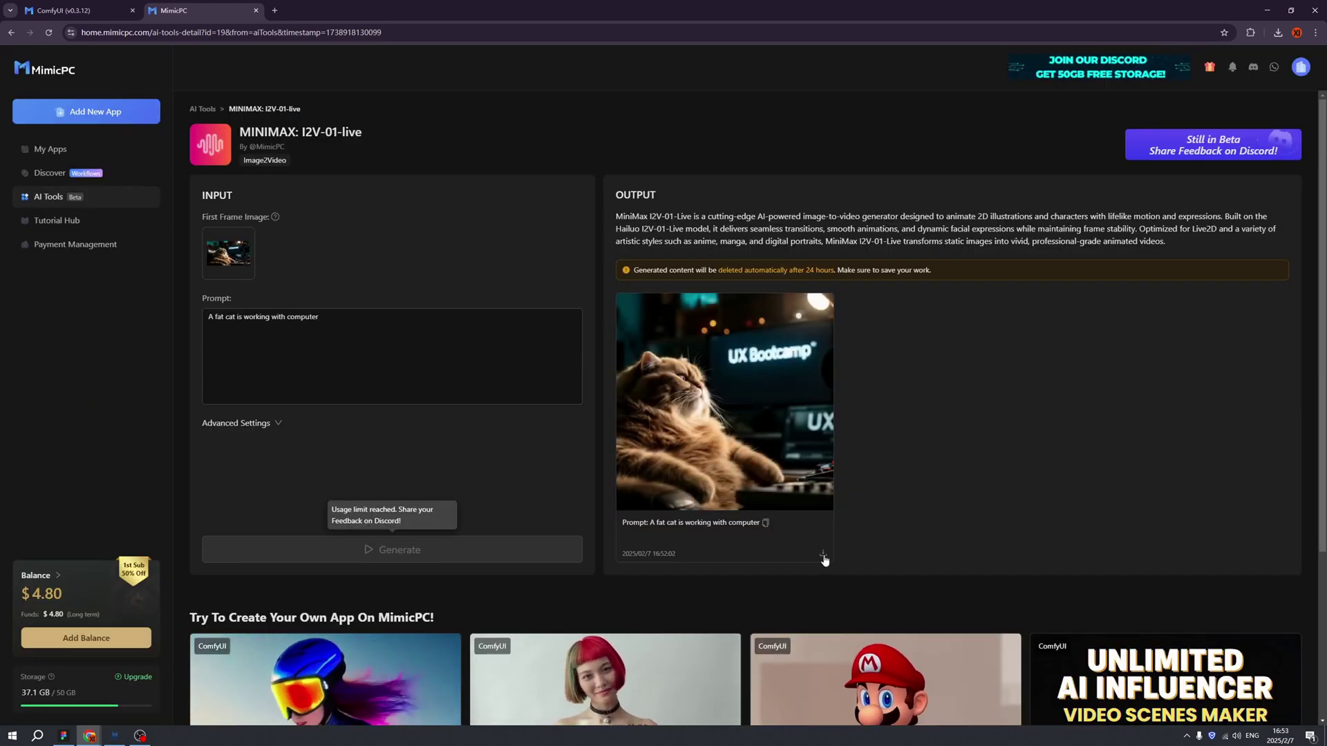
click(97, 200)
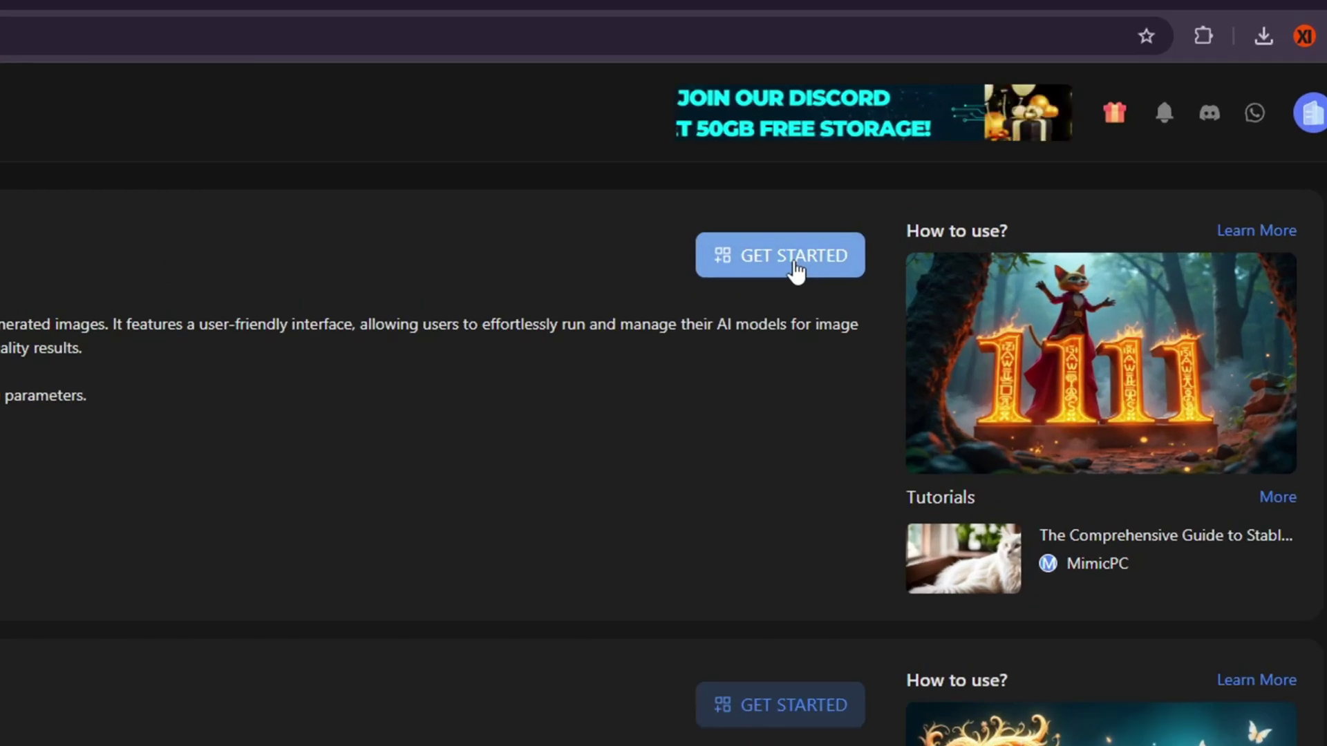
- Create and start a new Auto1111 WebUI machine on Medium GPU hardware
click(1057, 138)
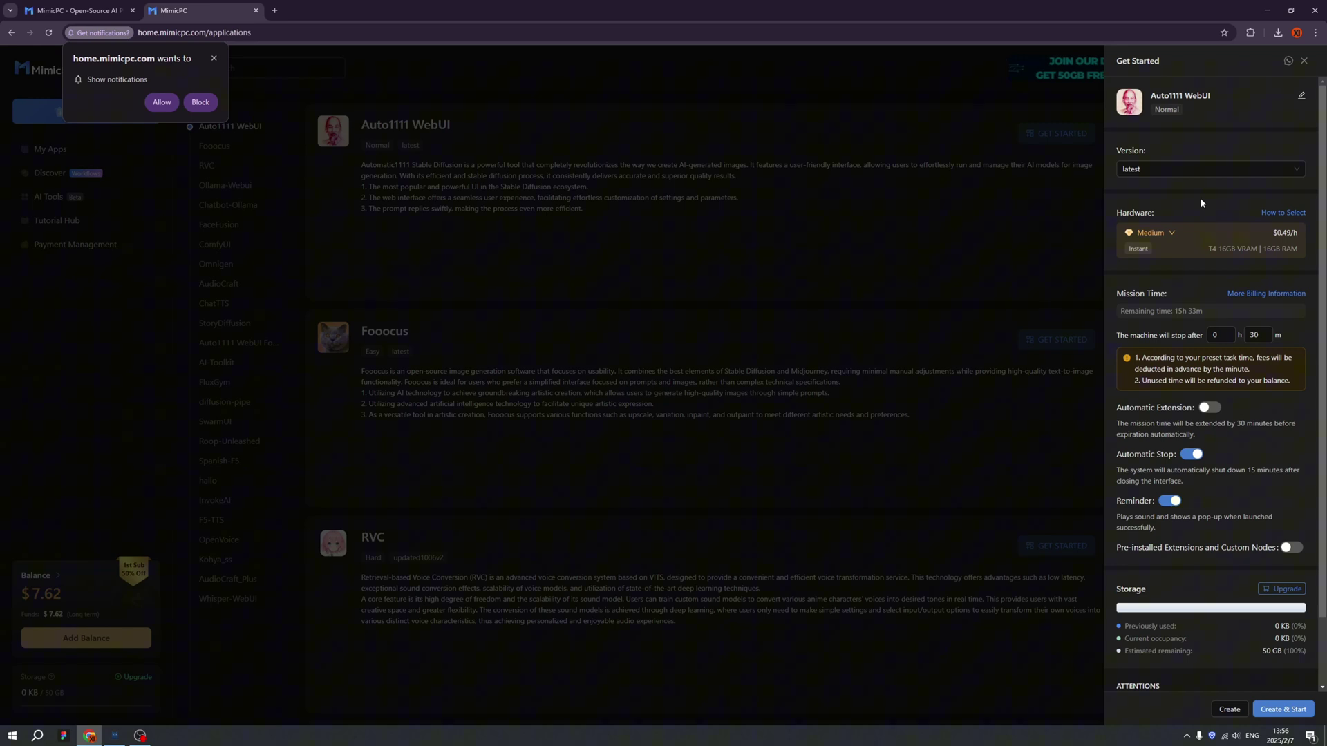
click(1172, 235)
click(1168, 242)
click(1172, 237)
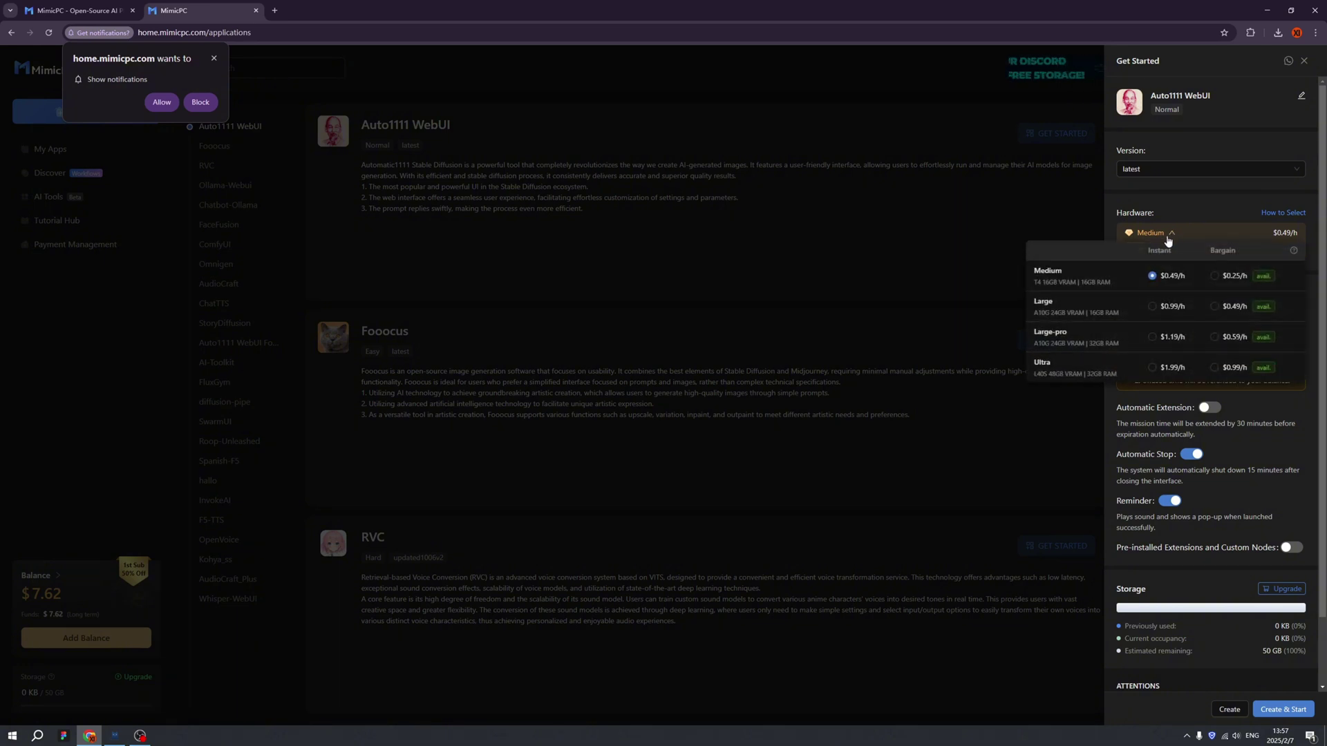
click(1186, 207)
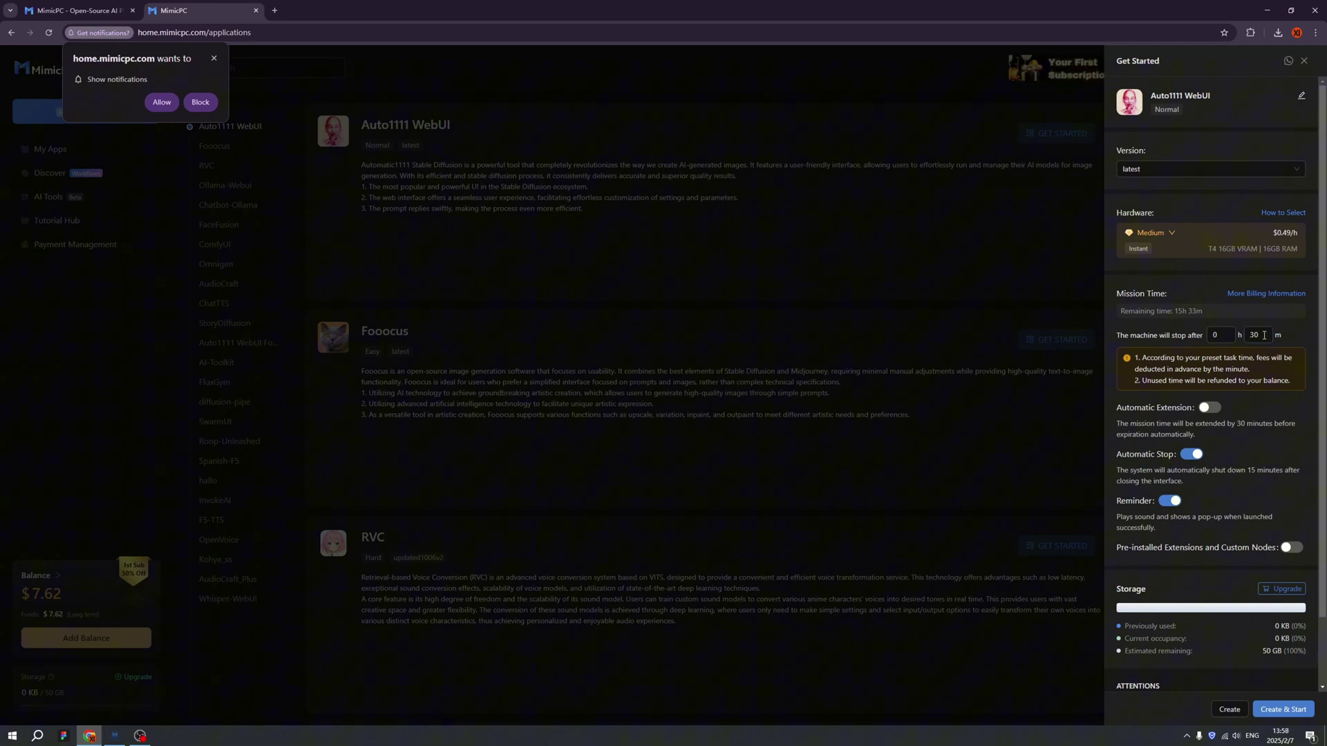
click(1276, 712)
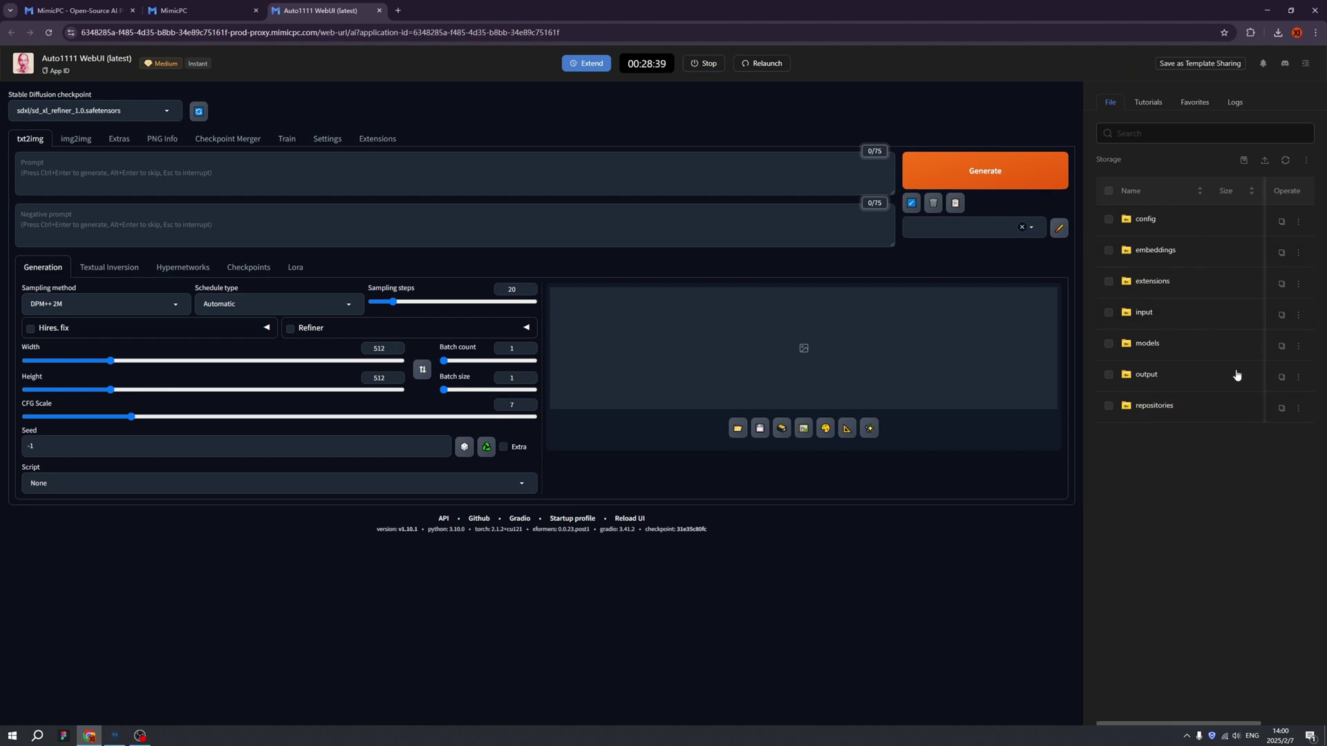
- After the txt2img page loads, glance at the Tutorials list, return to File, and focus the prompt
click(1147, 104)
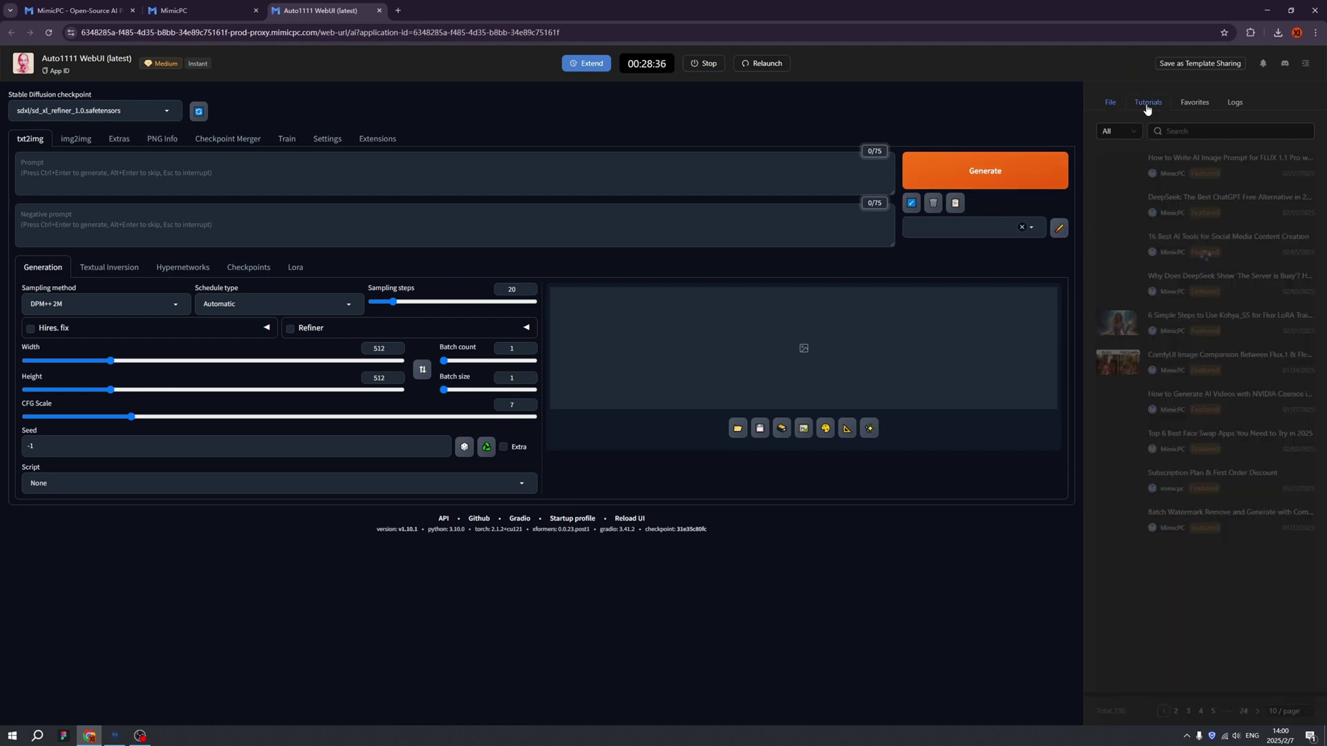
click(1114, 104)
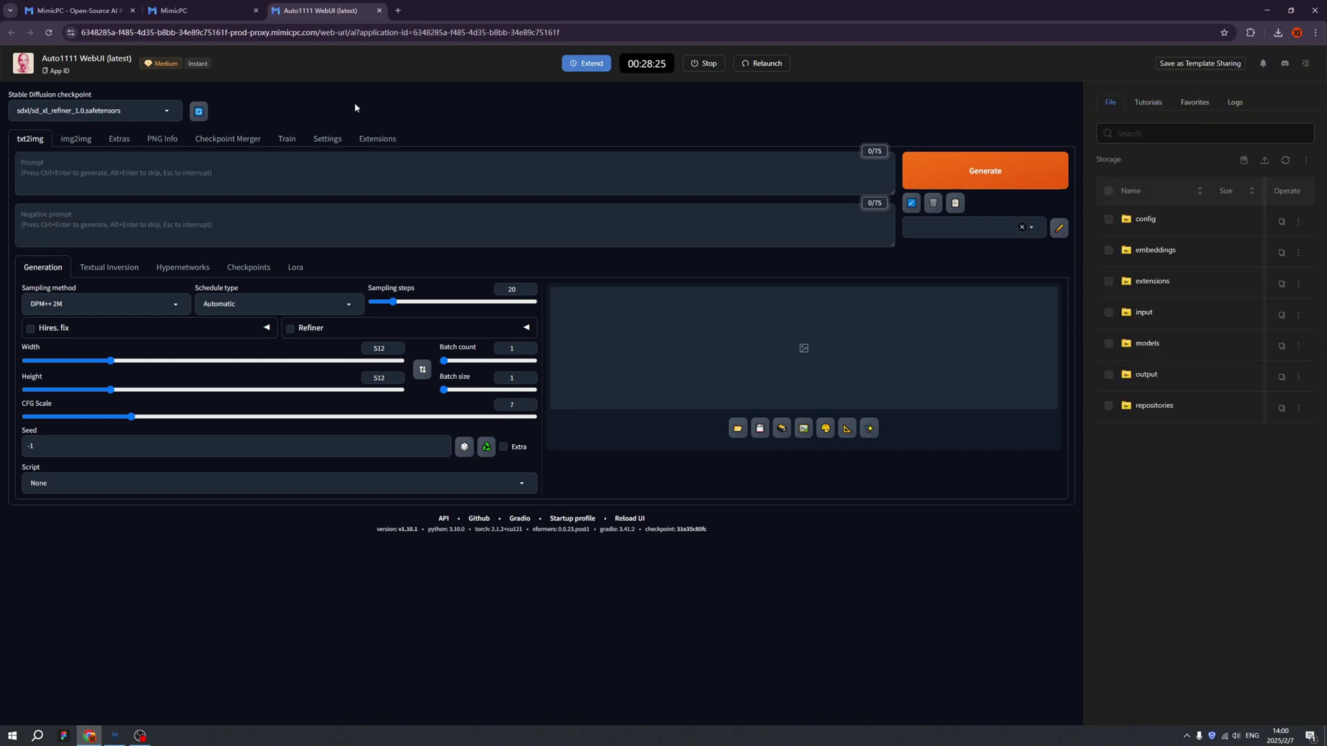
click(163, 174)
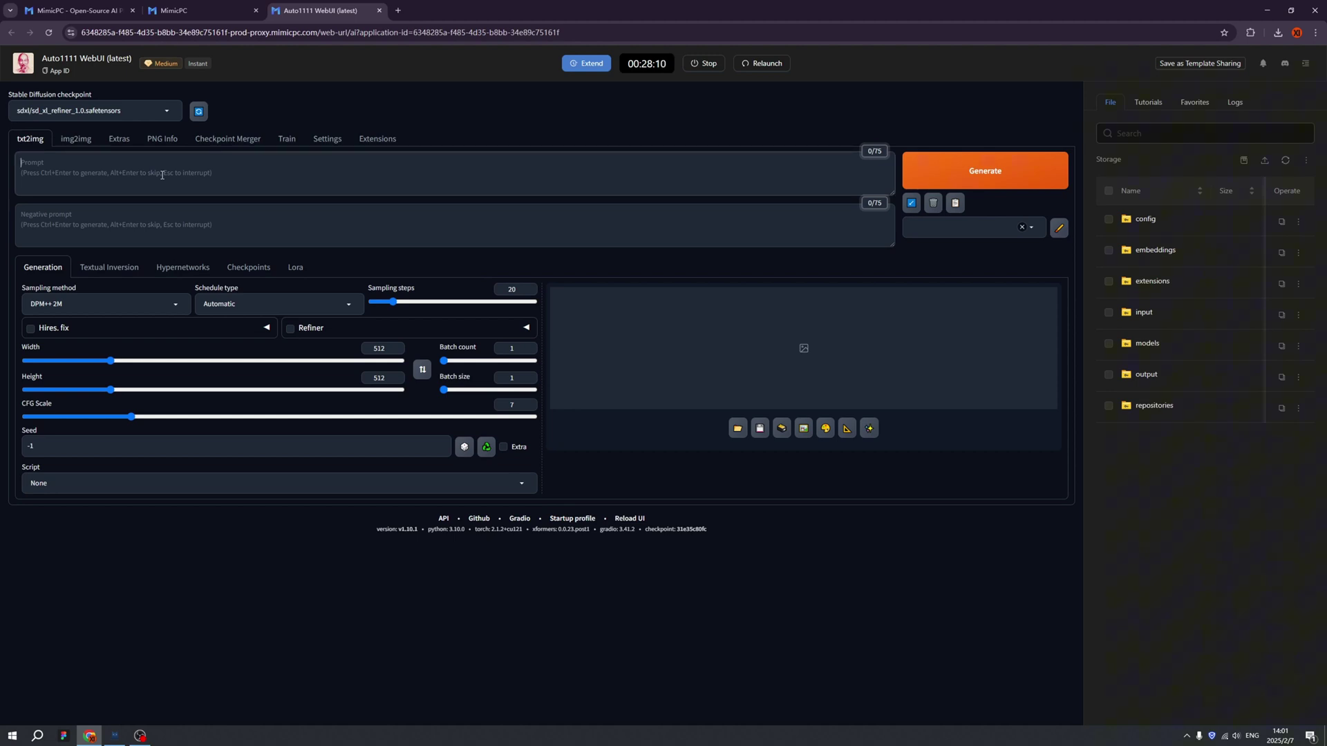
- Generate 'A cool girl in cyberpunk city night, very cool' at 1048×768 using the waiCUTE_v30 checkpoint
text(A cool girl in cyberpu)
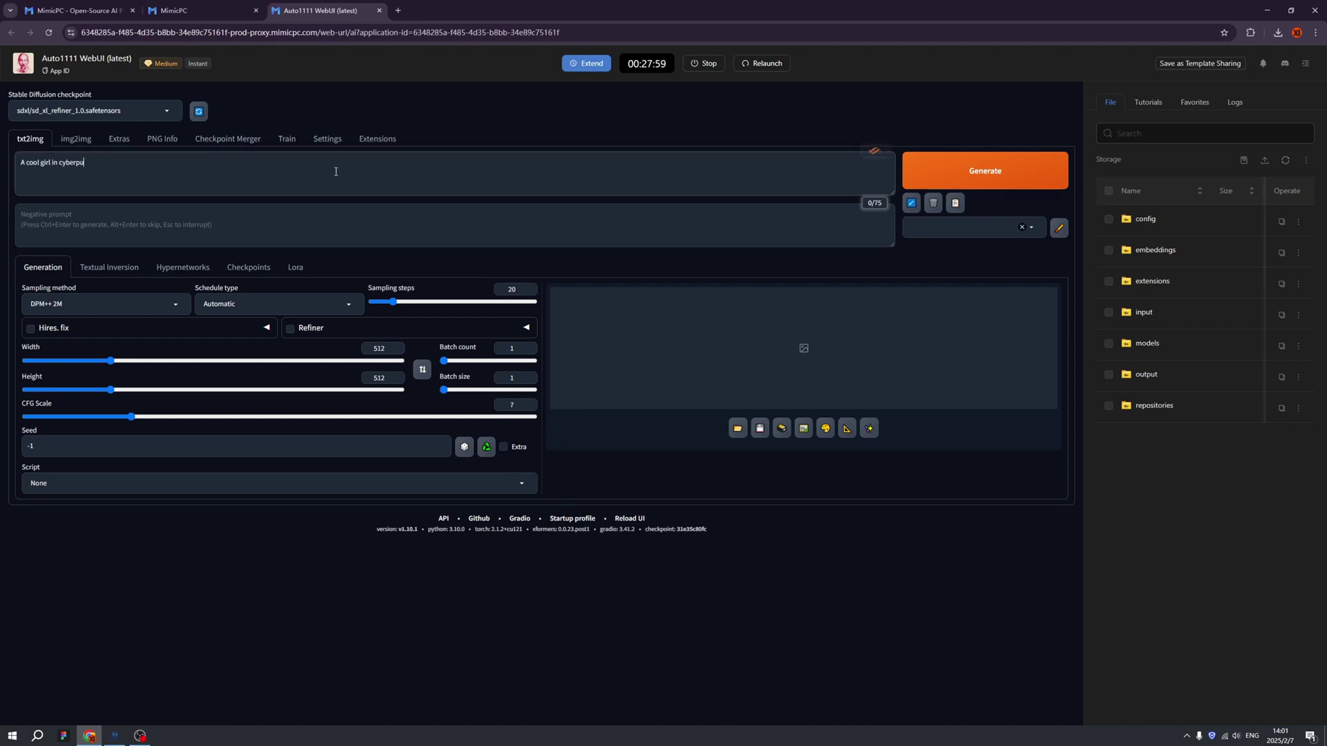
text(nk city night, very cool)
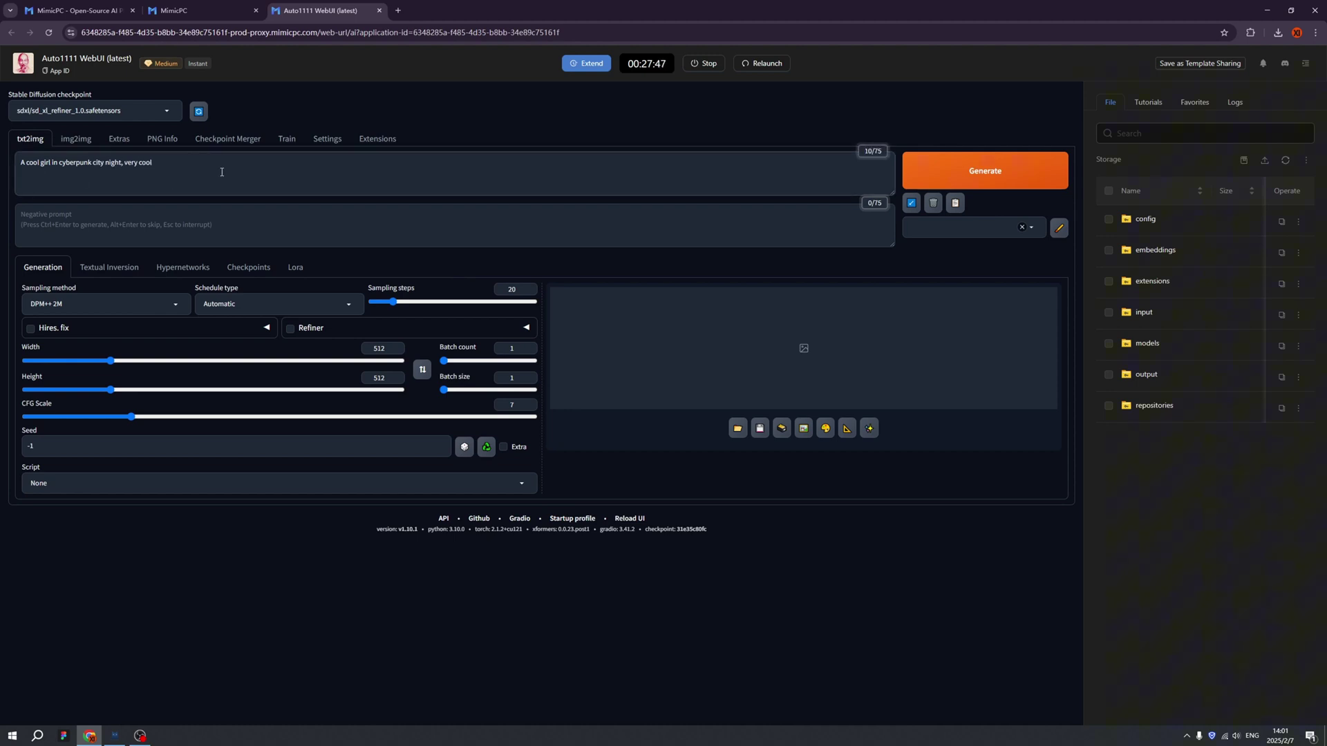
click(217, 235)
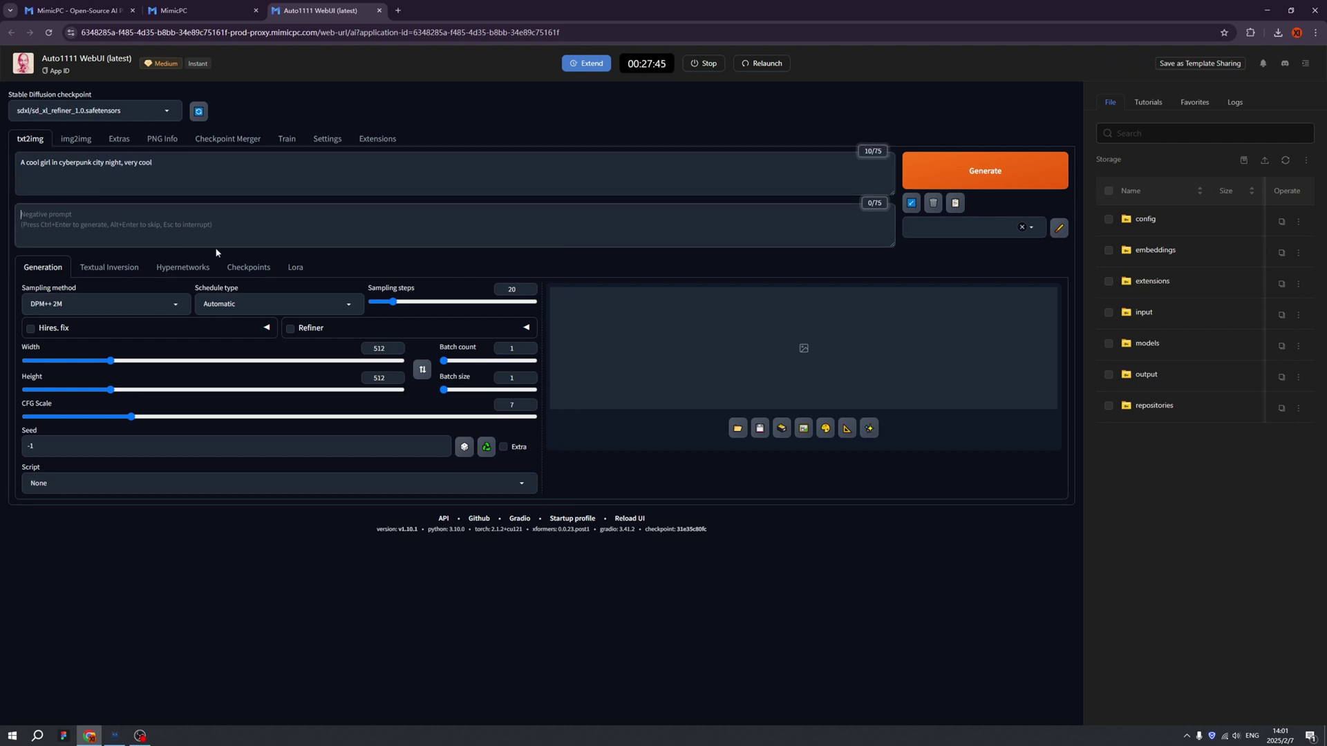
click(169, 112)
scroll(169, 284, up, 1)
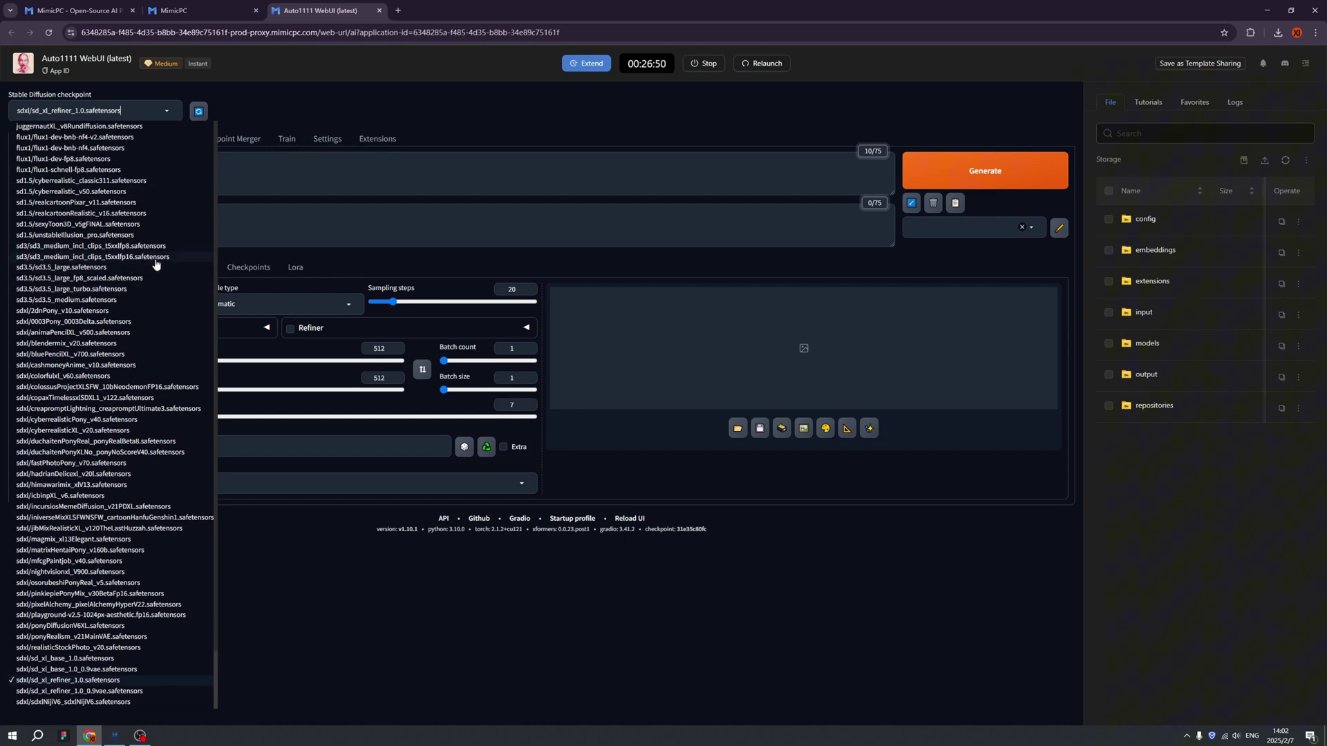
click(95, 138)
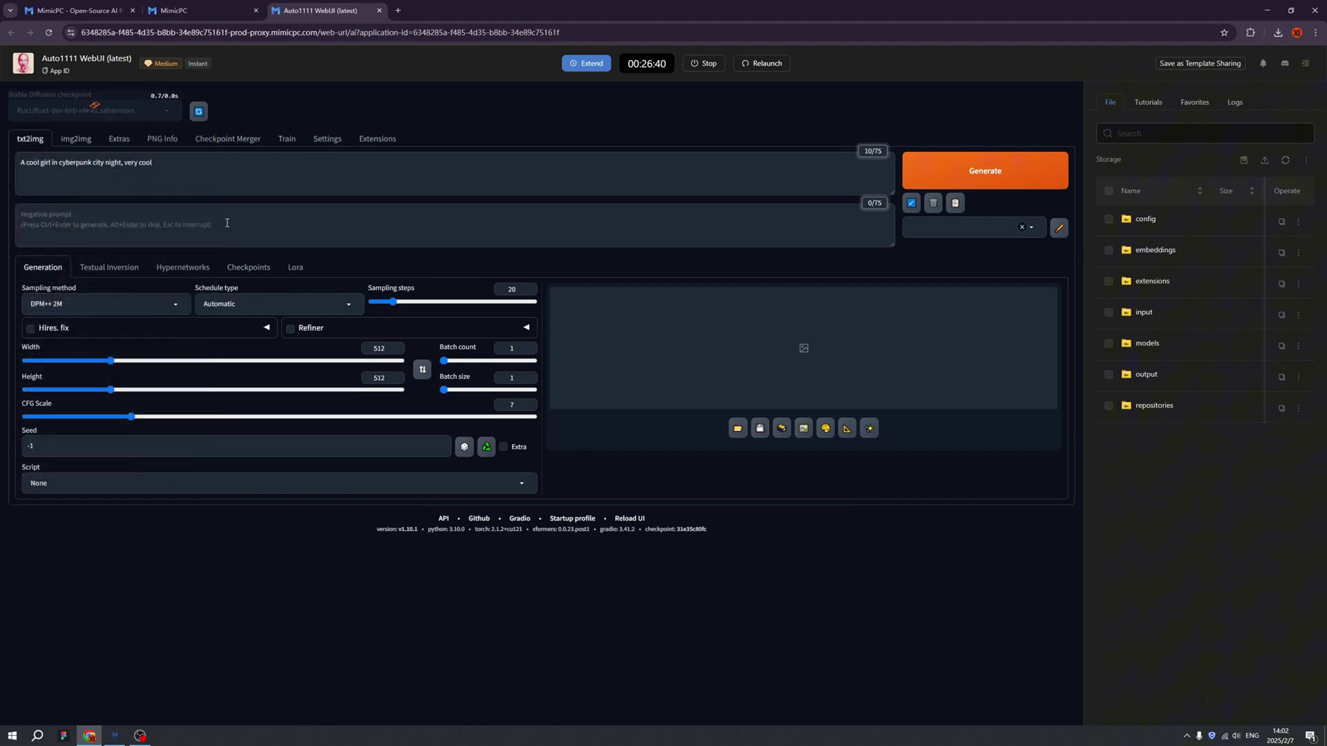
click(402, 362)
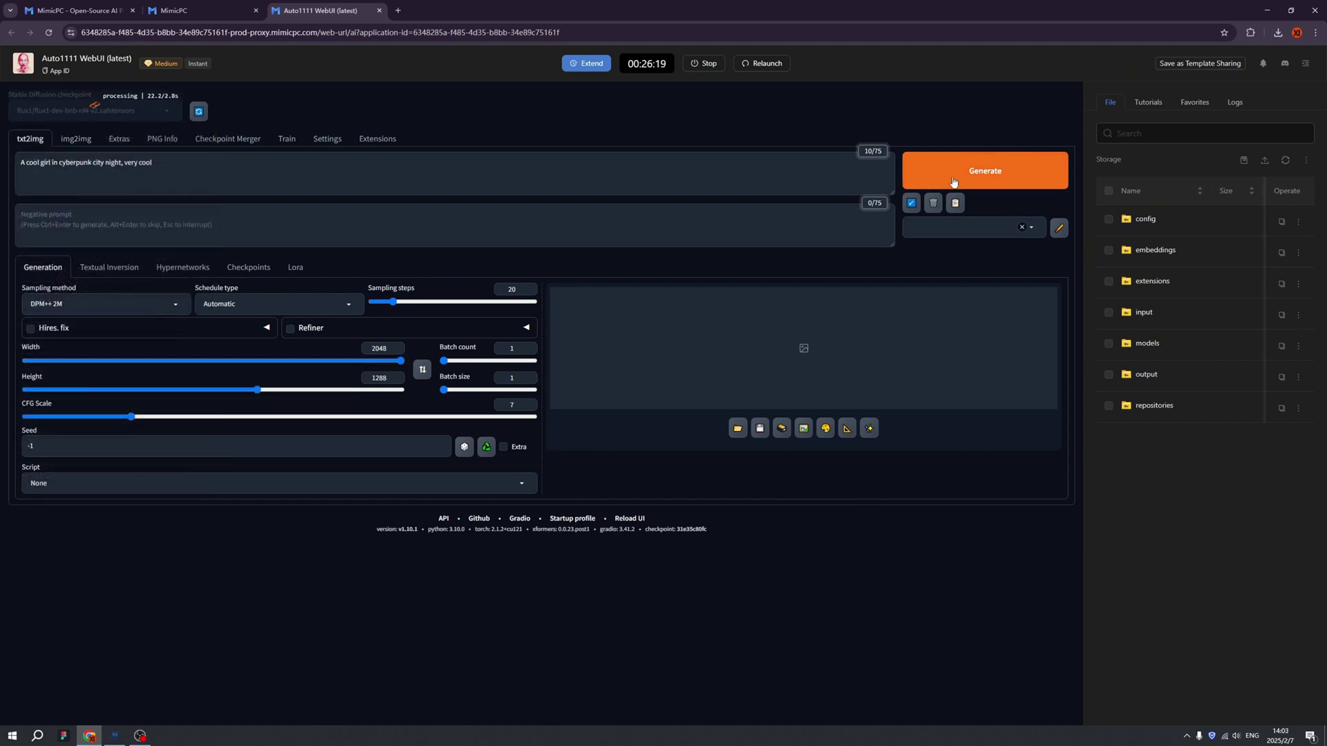
click(955, 180)
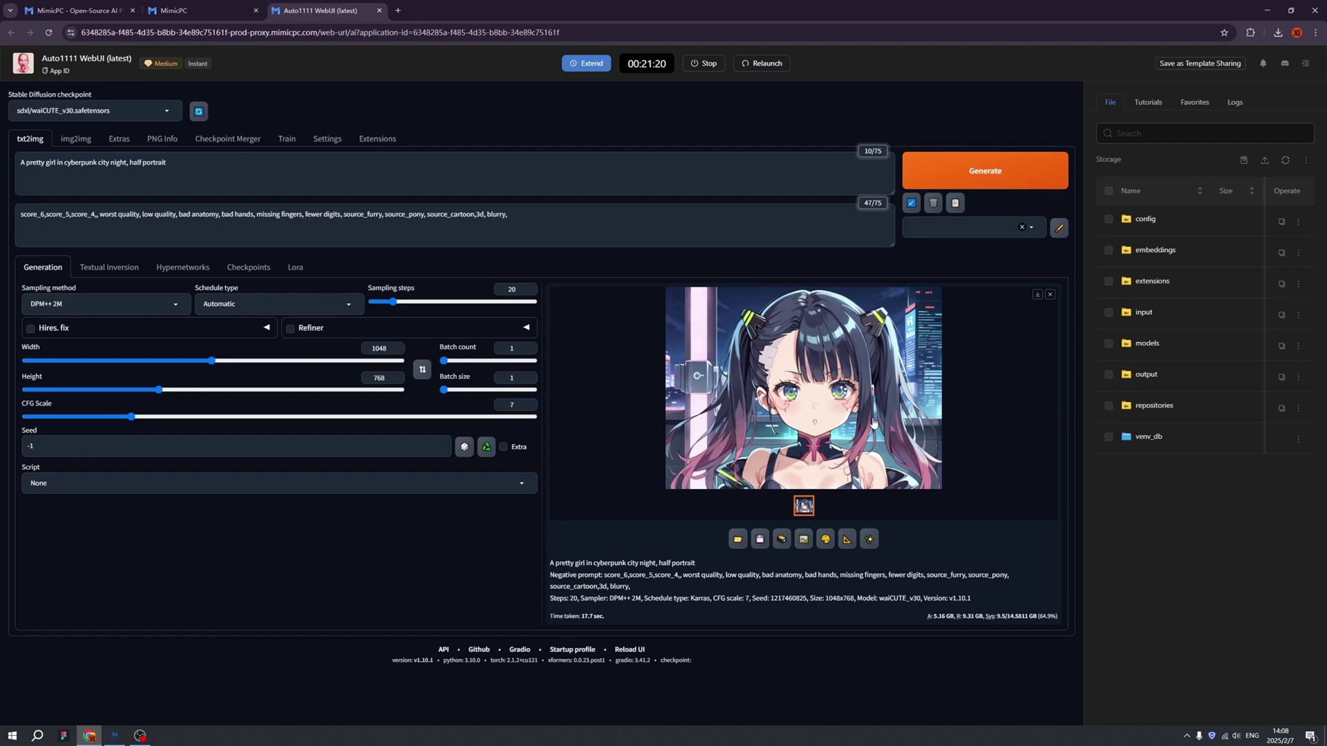
click(907, 437)
click(827, 391)
click(827, 391)
click(827, 391)
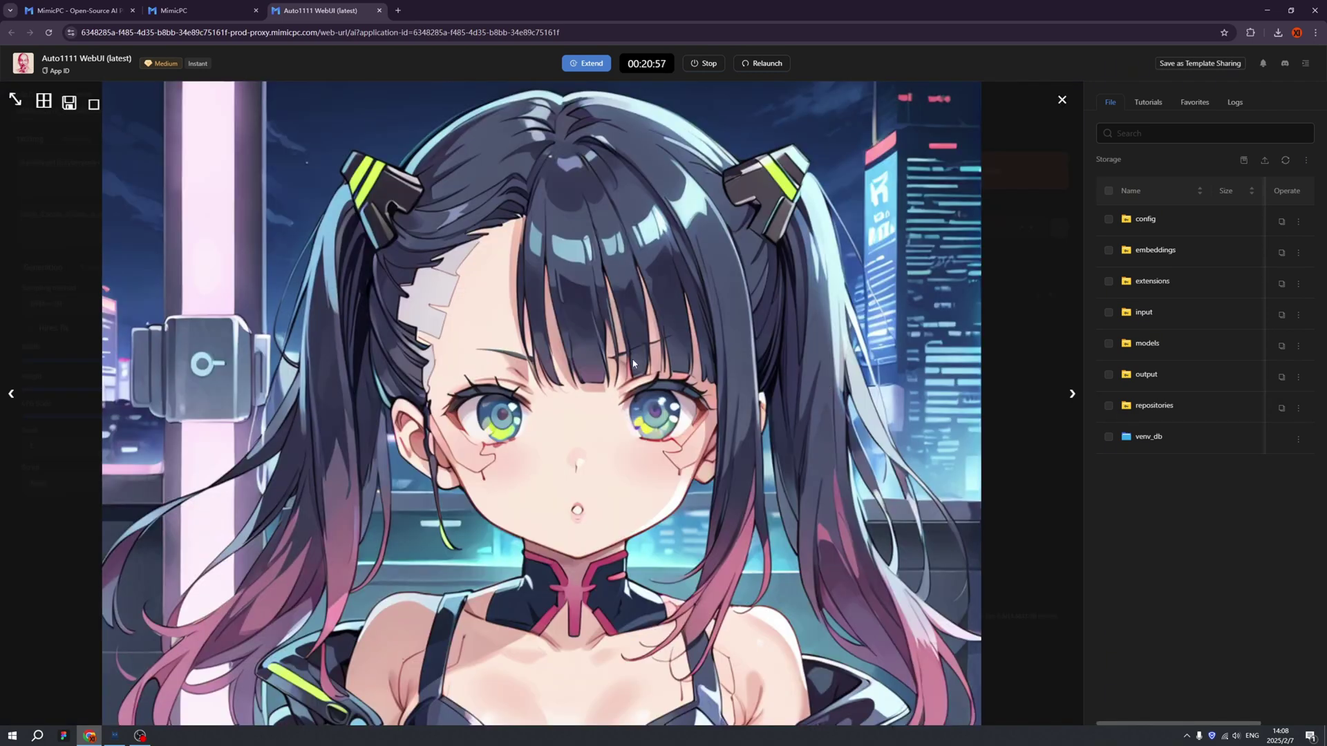
click(1061, 456)
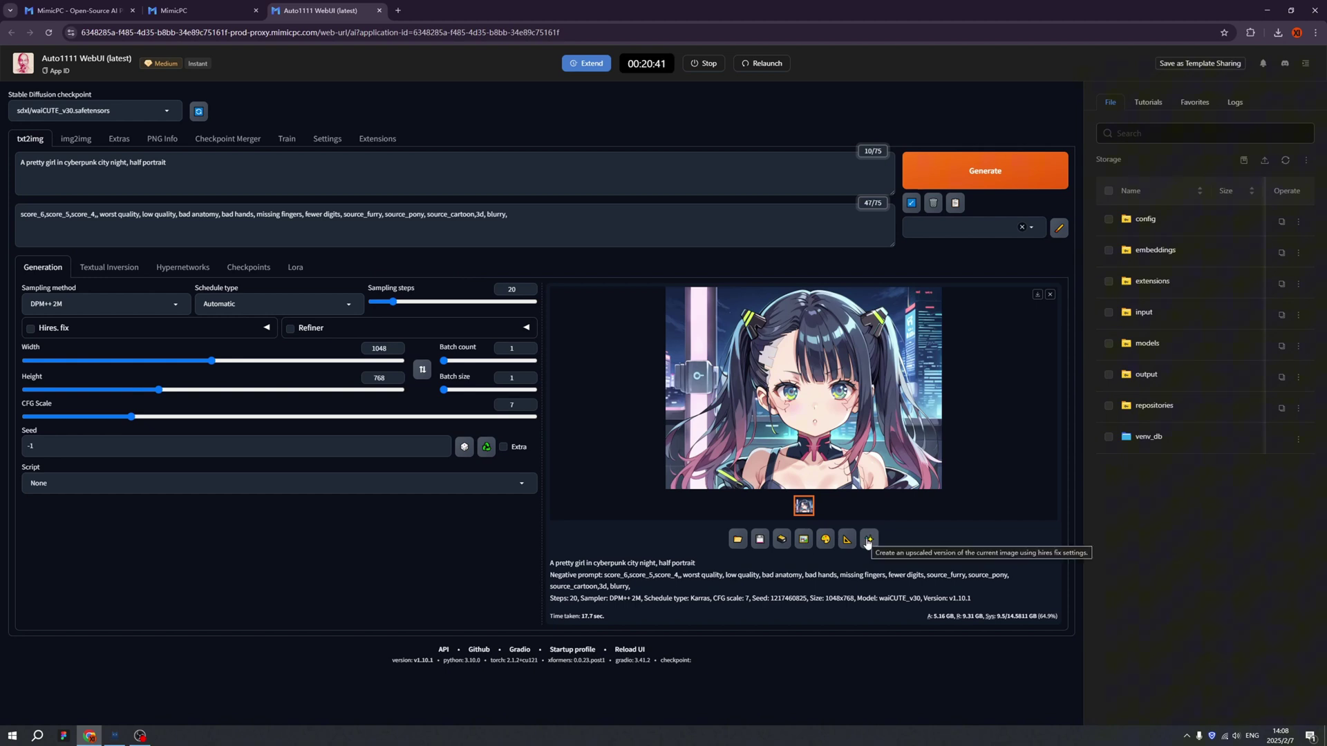
- Regenerate the cyberpunk portrait with 2× Latent hires fix and view the result full-screen
click(868, 540)
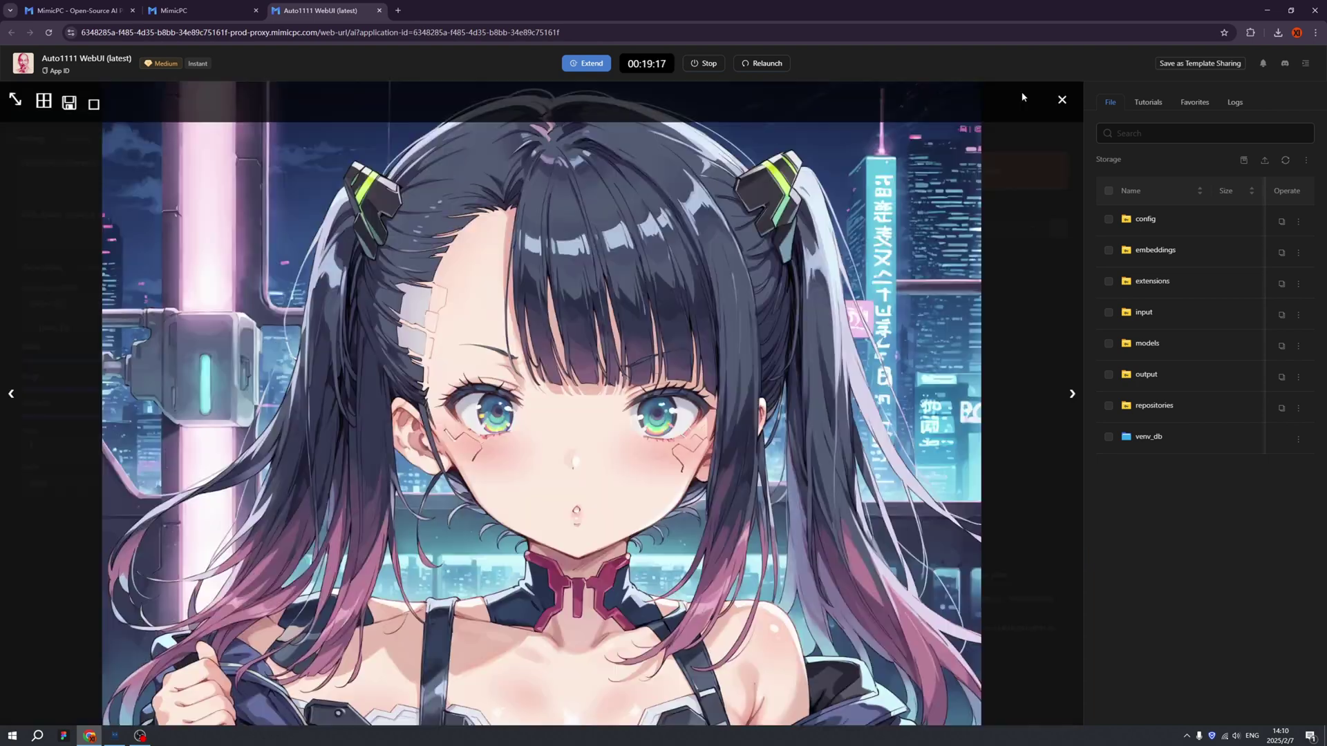
click(849, 384)
click(848, 384)
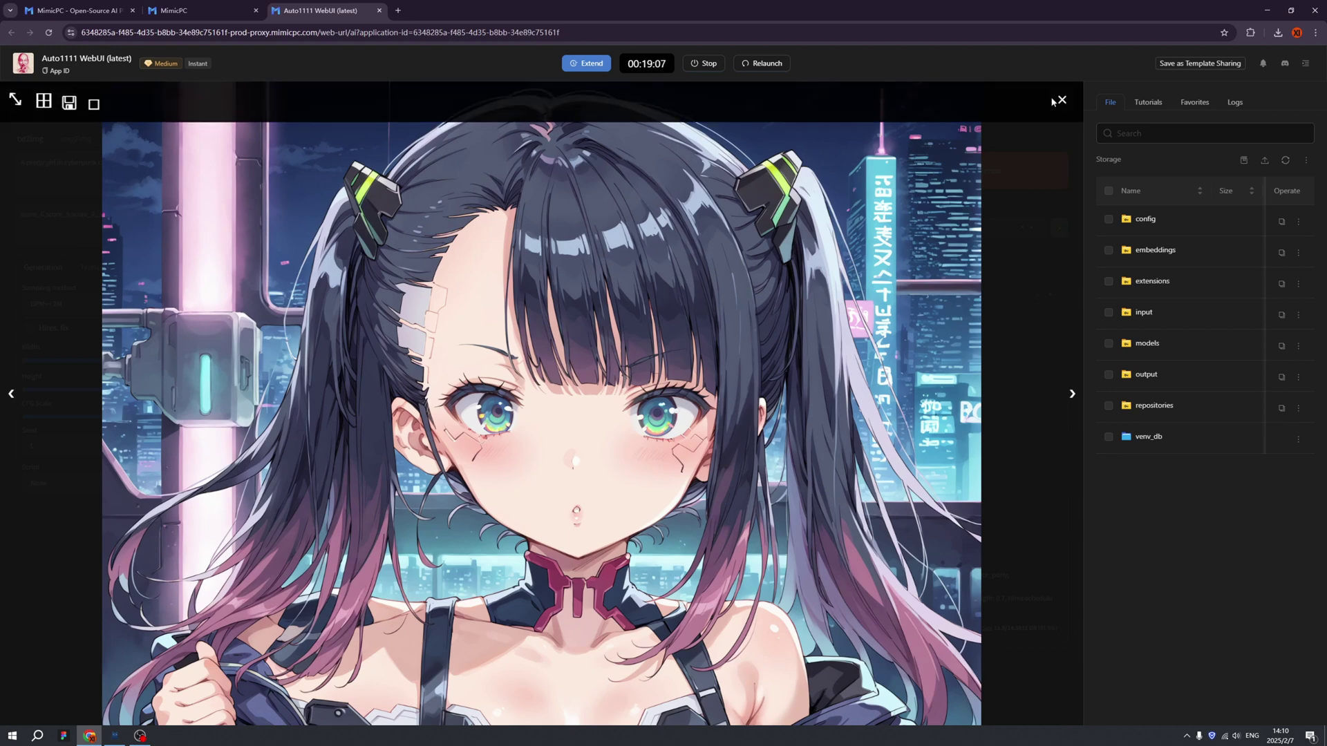
click(1063, 100)
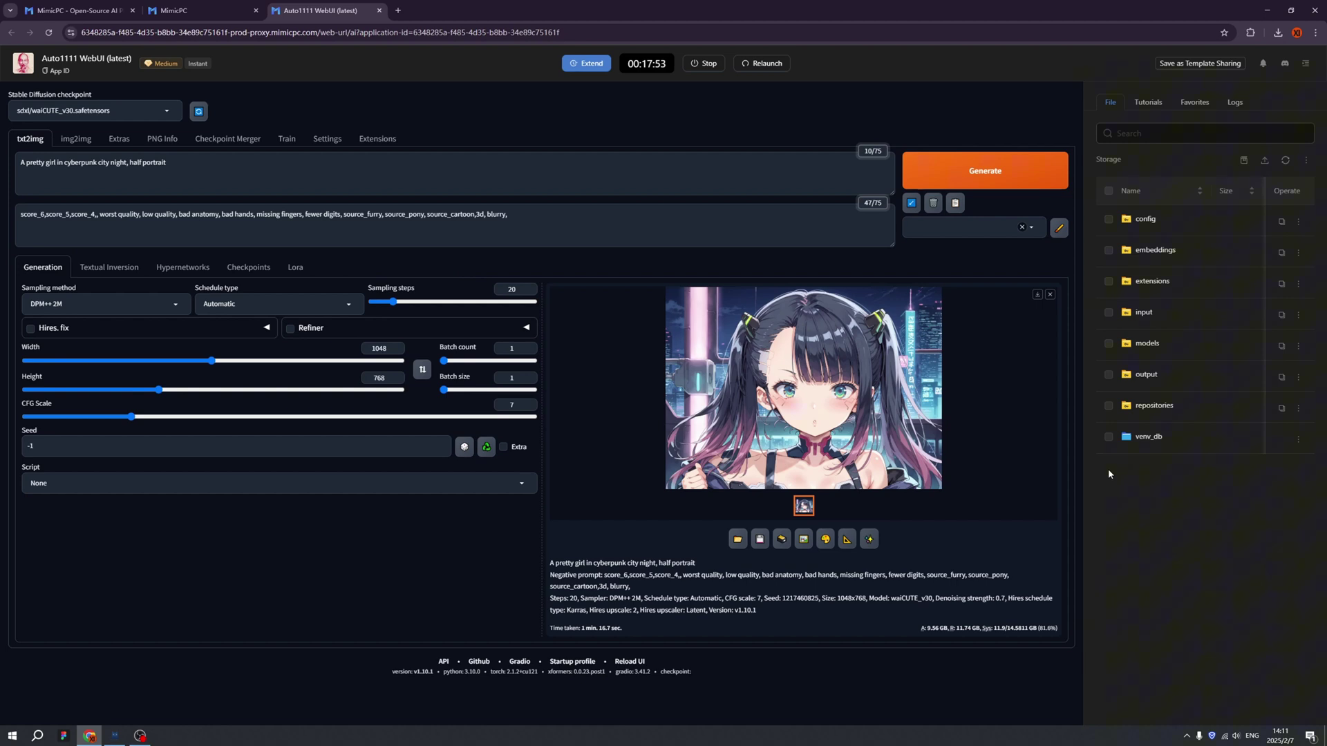
- Stop the running Auto1111 WebUI machine from its top bar
click(703, 66)
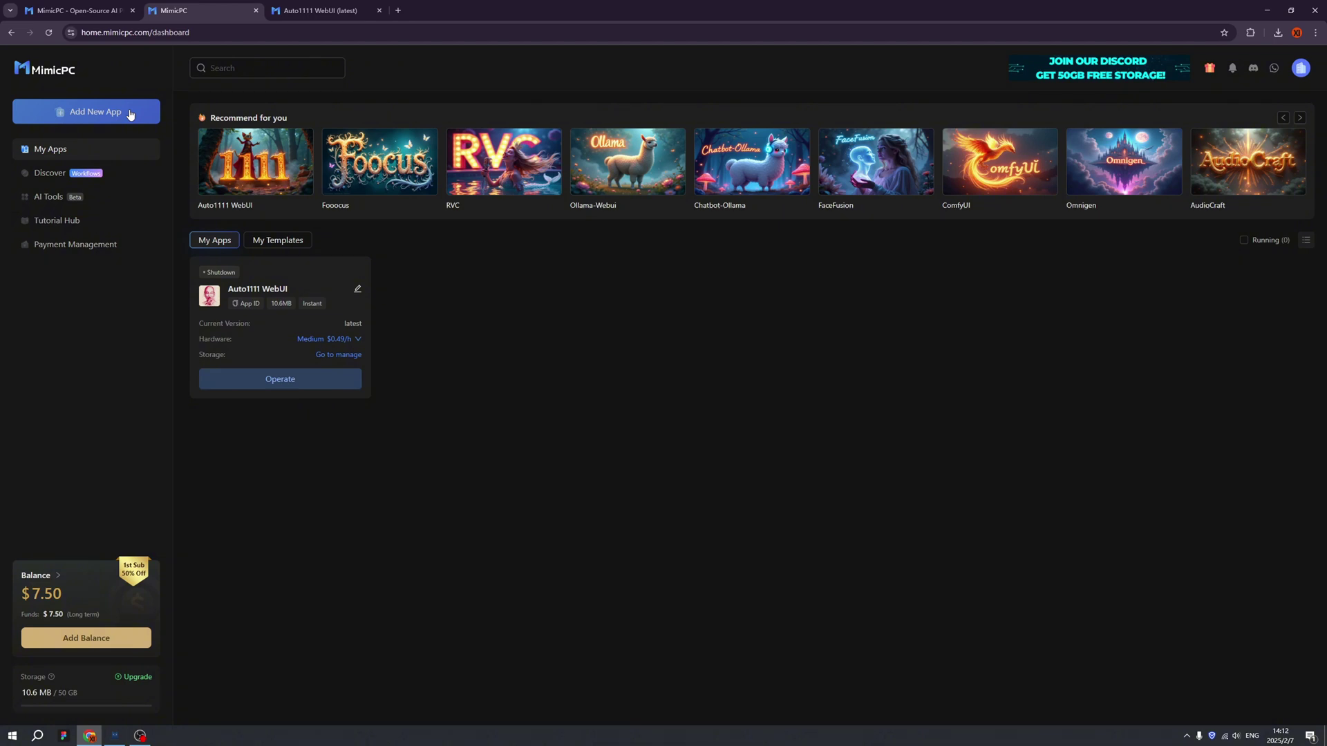
- Add an OpenVoice app from the app list and create and start it on Medium hardware
click(130, 114)
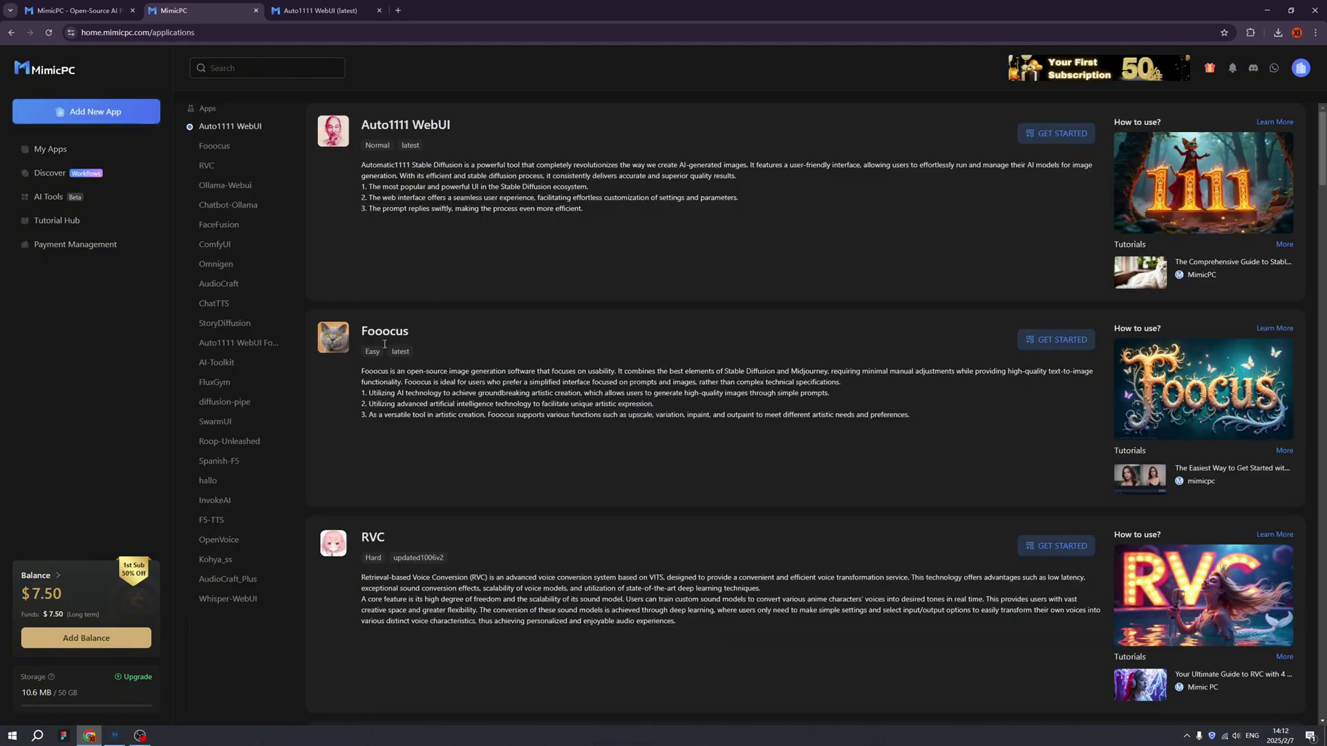
click(228, 546)
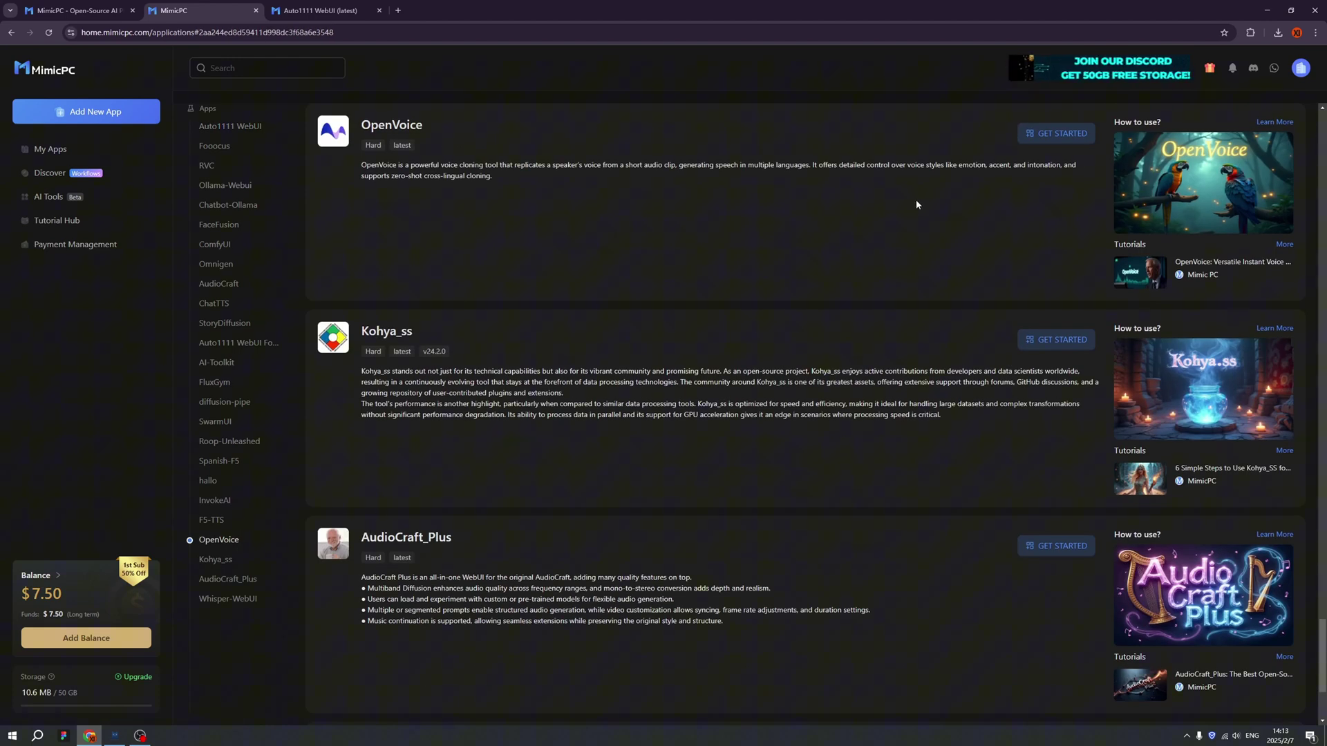
click(1060, 137)
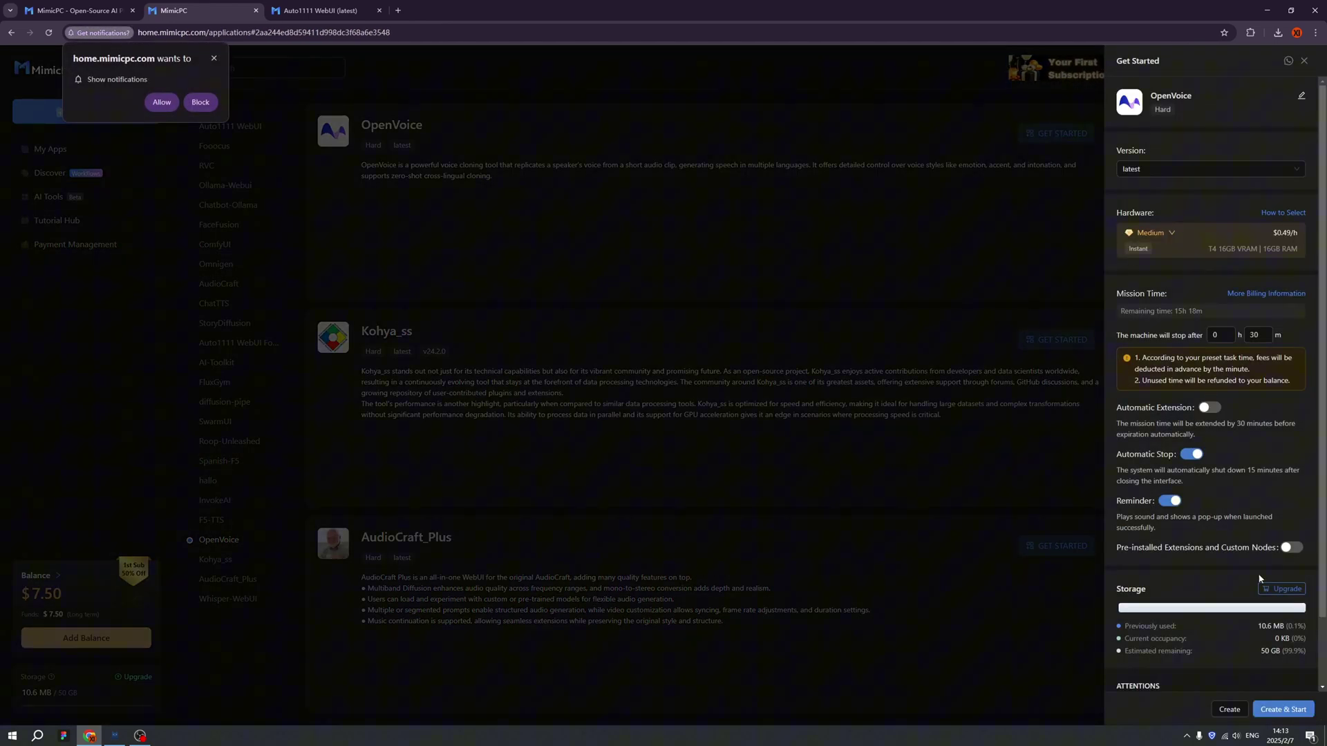
click(1280, 710)
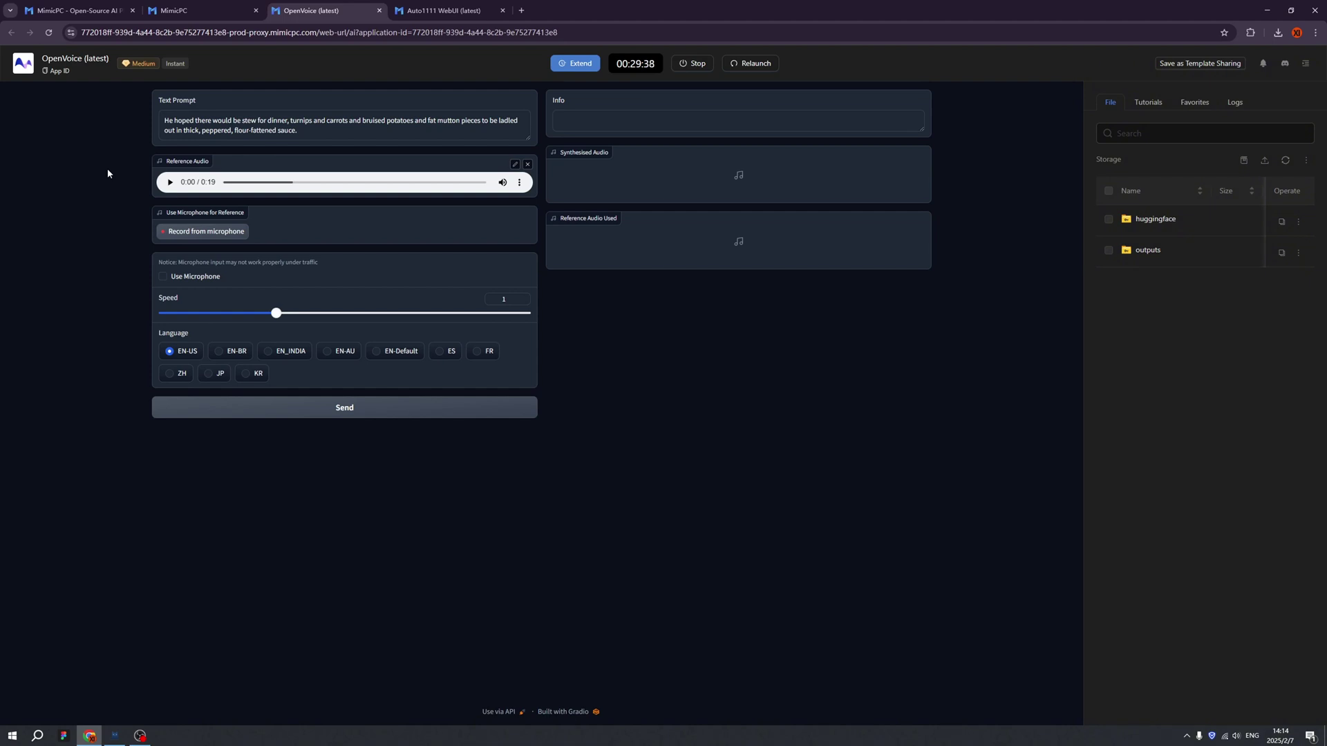
- Play the Reference Audio voice sample and pause it at about 0:13
click(169, 184)
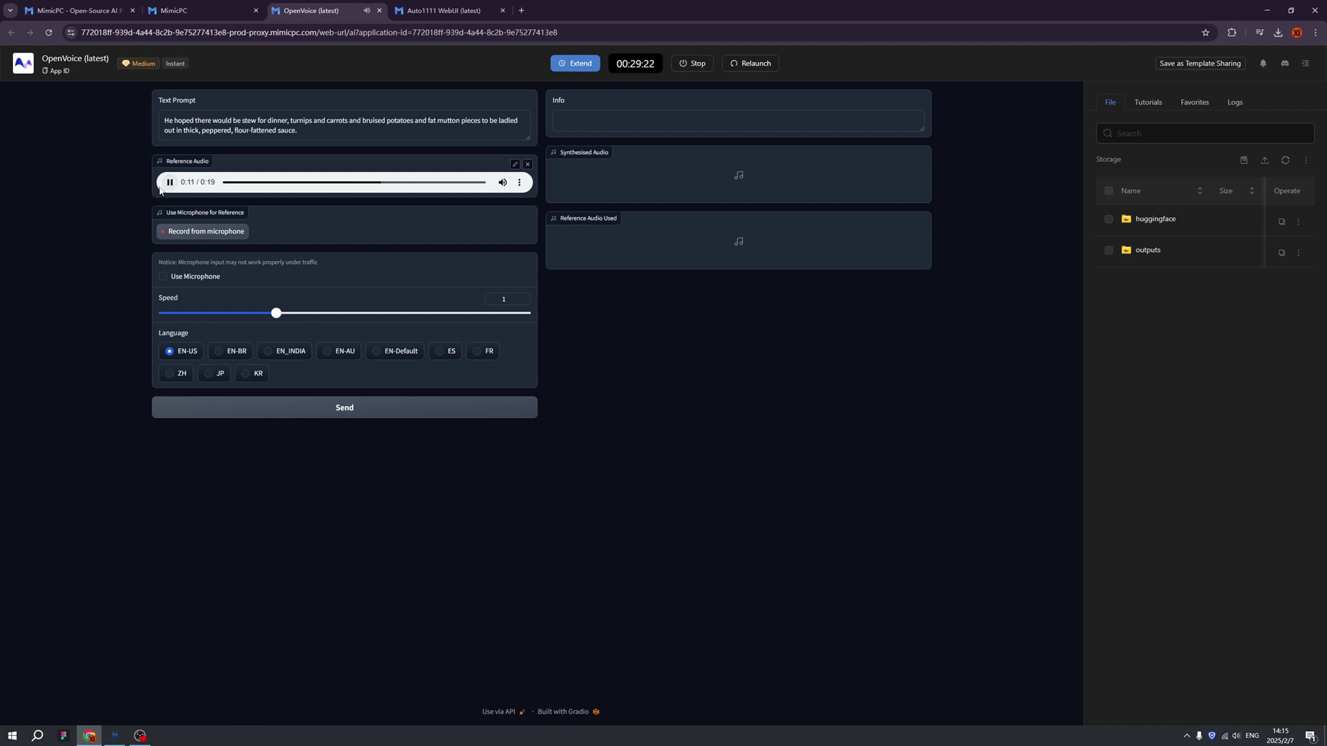
click(168, 186)
- Replace the prompt with 'Hi, welcome to UX bootcamp, this is youtube channel that introduces latest AI…' and synthesise it
key(ctrl+a)
text(Hi, welcome to UX bootcamp, this is youtube channel that intro)
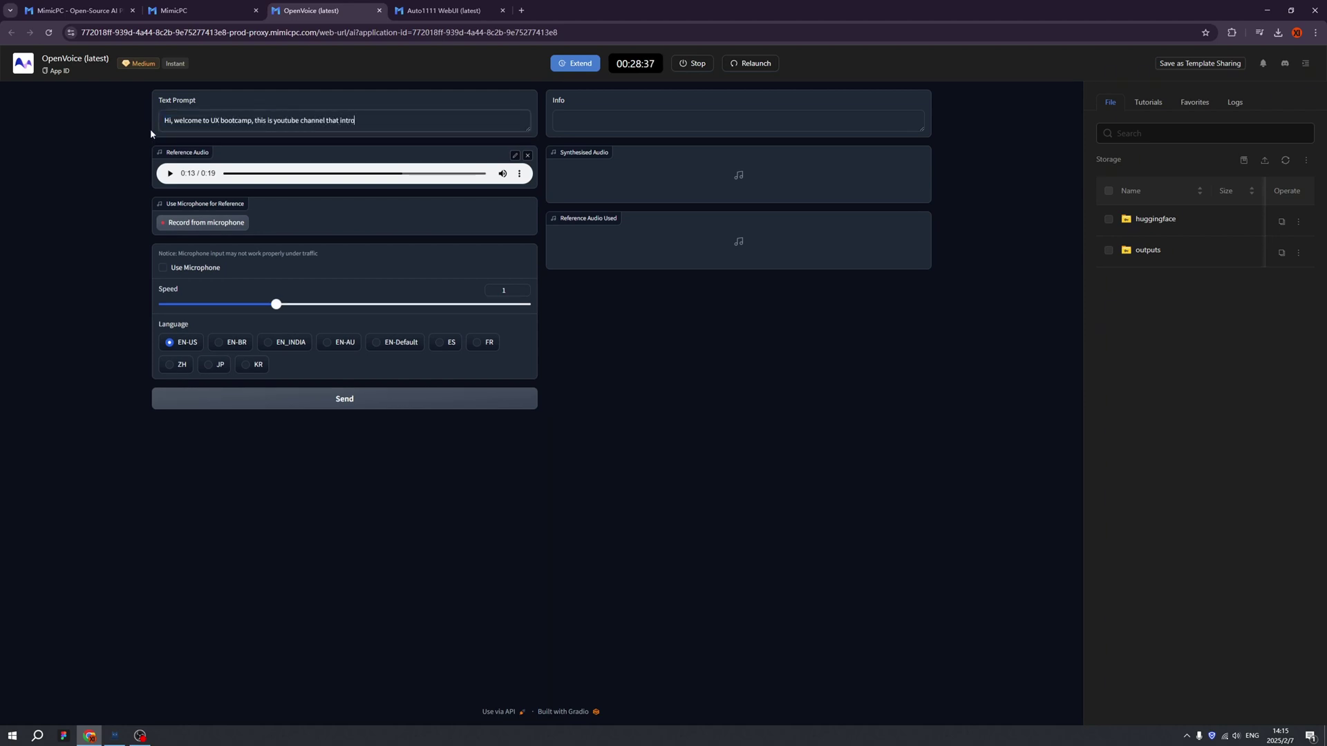
text(duces latest AI, and also a bit of design.)
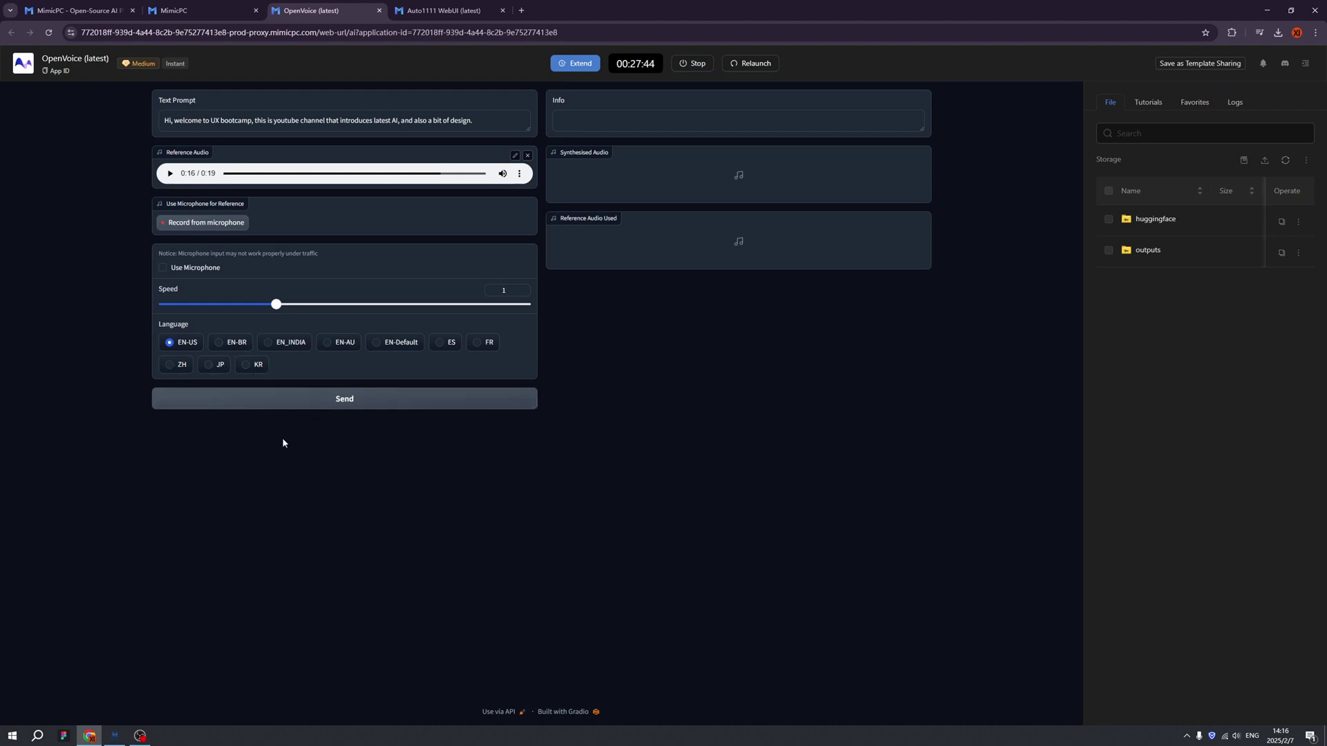
click(371, 407)
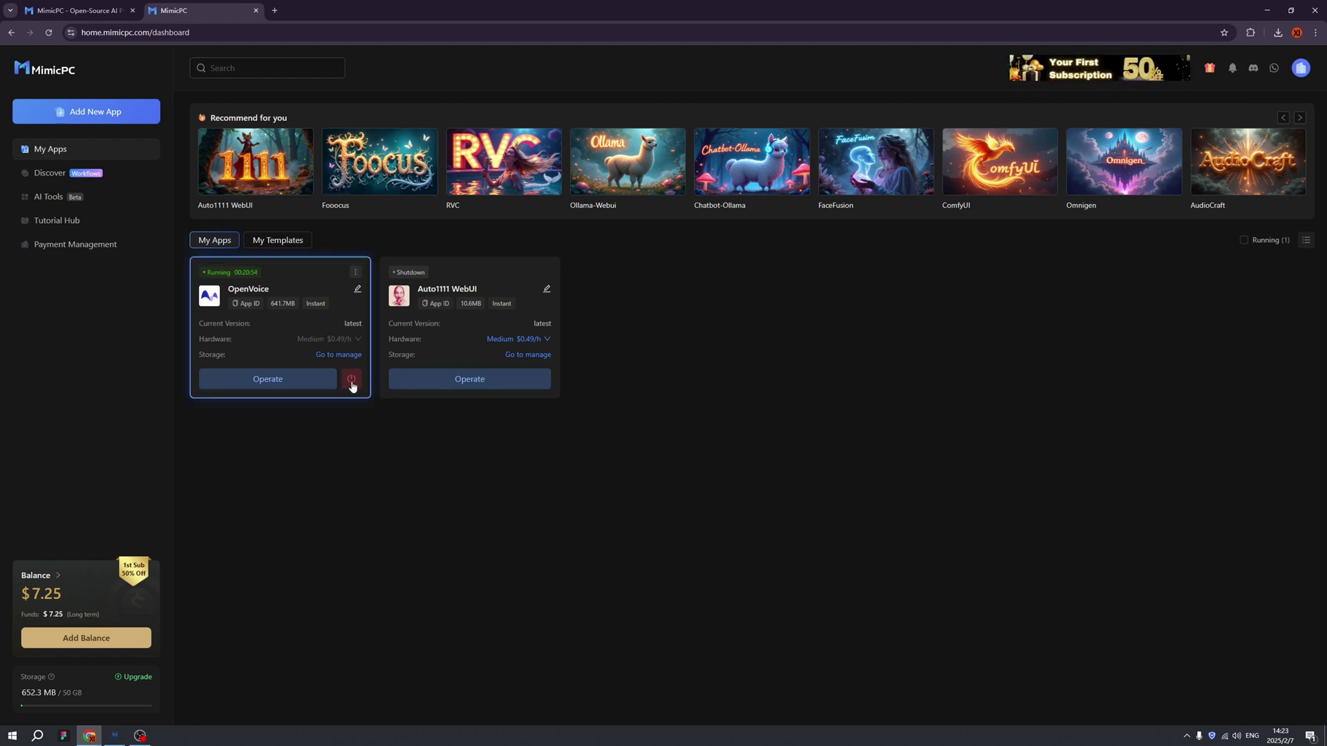
- Power off the OpenVoice app and quick-start a ComfyUI app from the recommended tiles
click(351, 380)
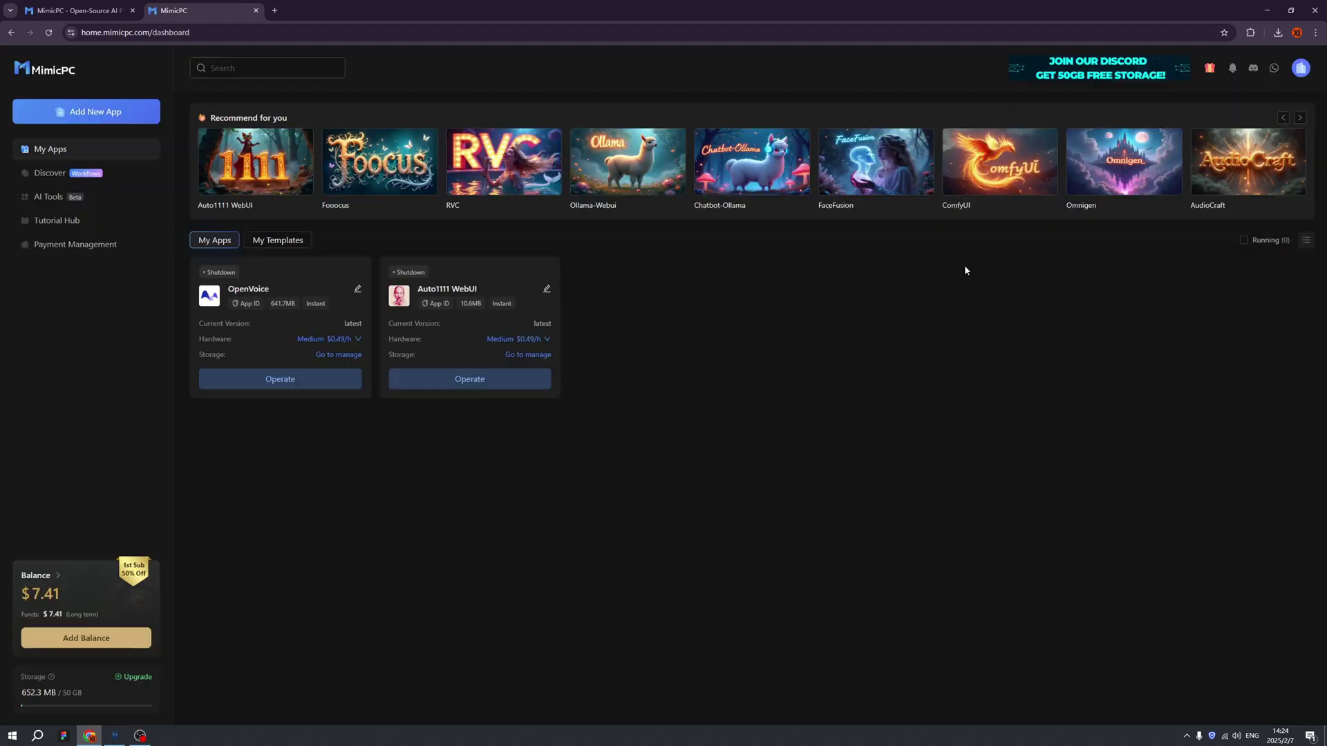
mouse_move(995, 158)
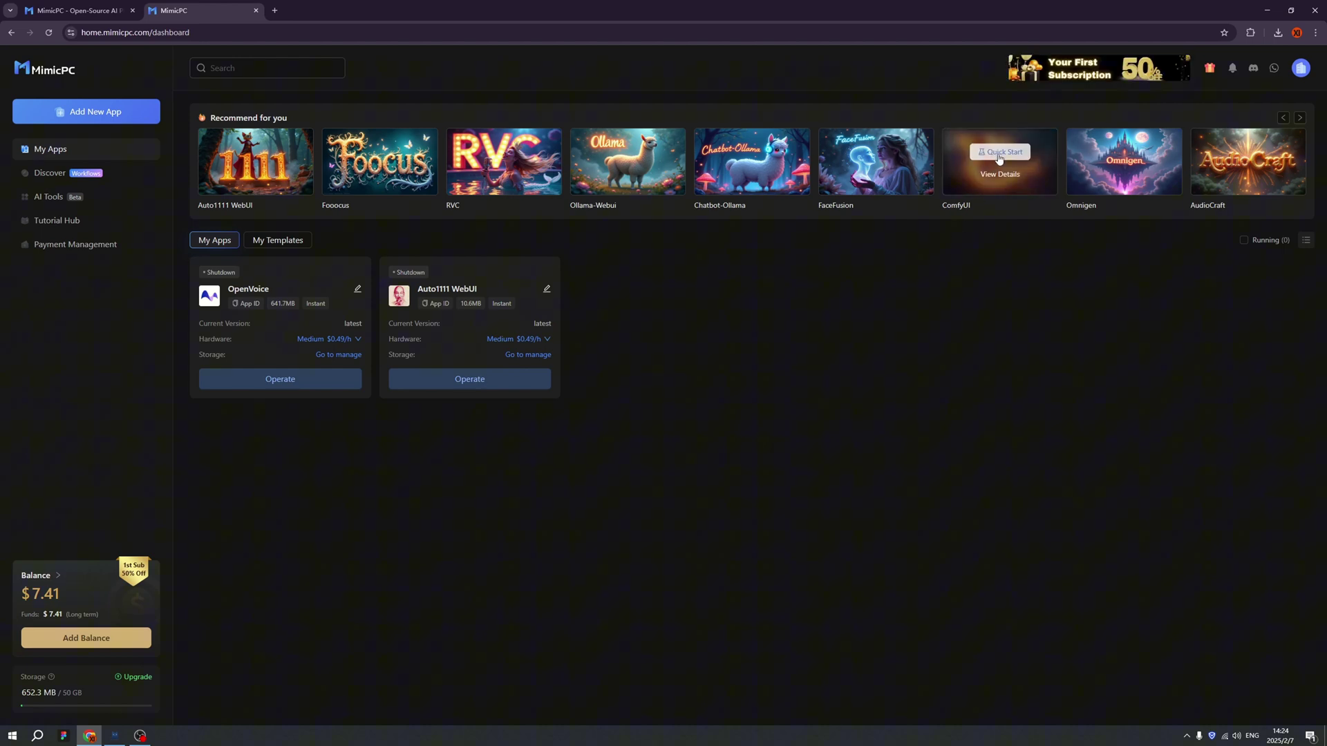
click(1000, 153)
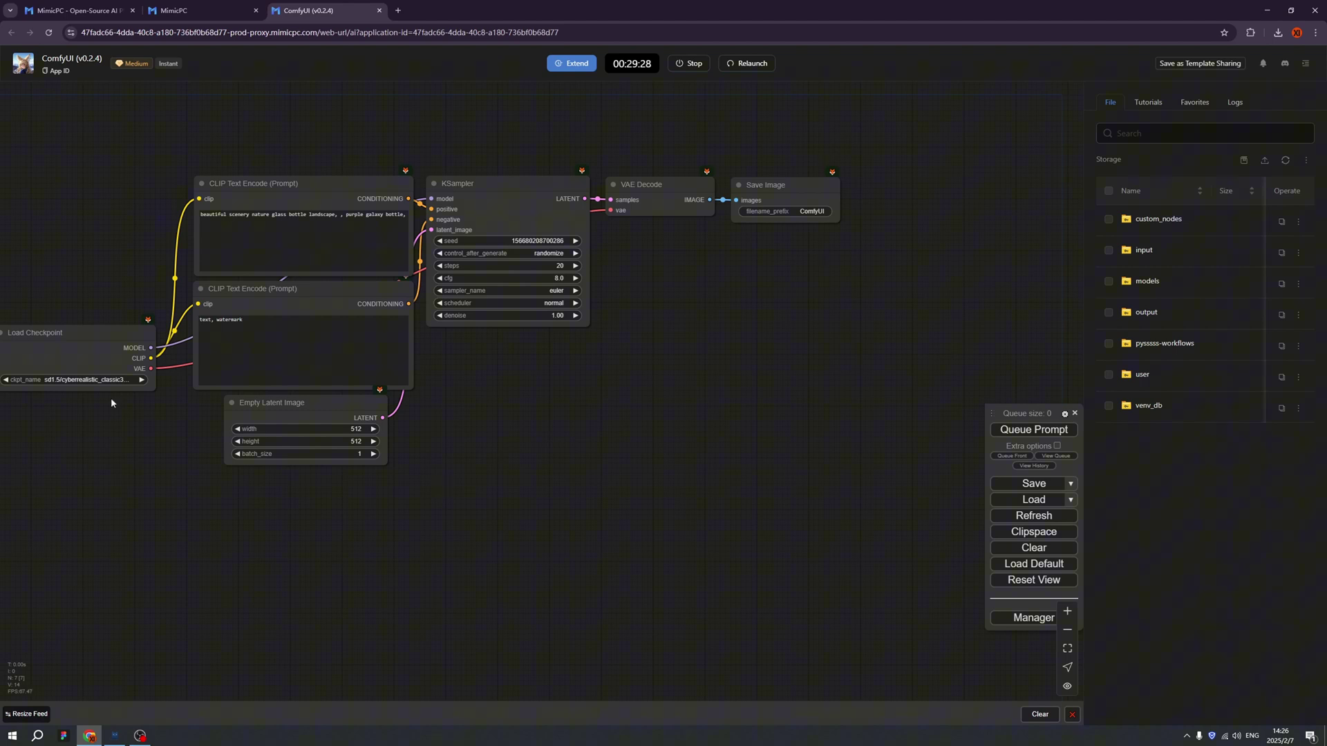
- Queue the default ComfyUI workflow to generate the purple galaxy bottle image
click(1029, 429)
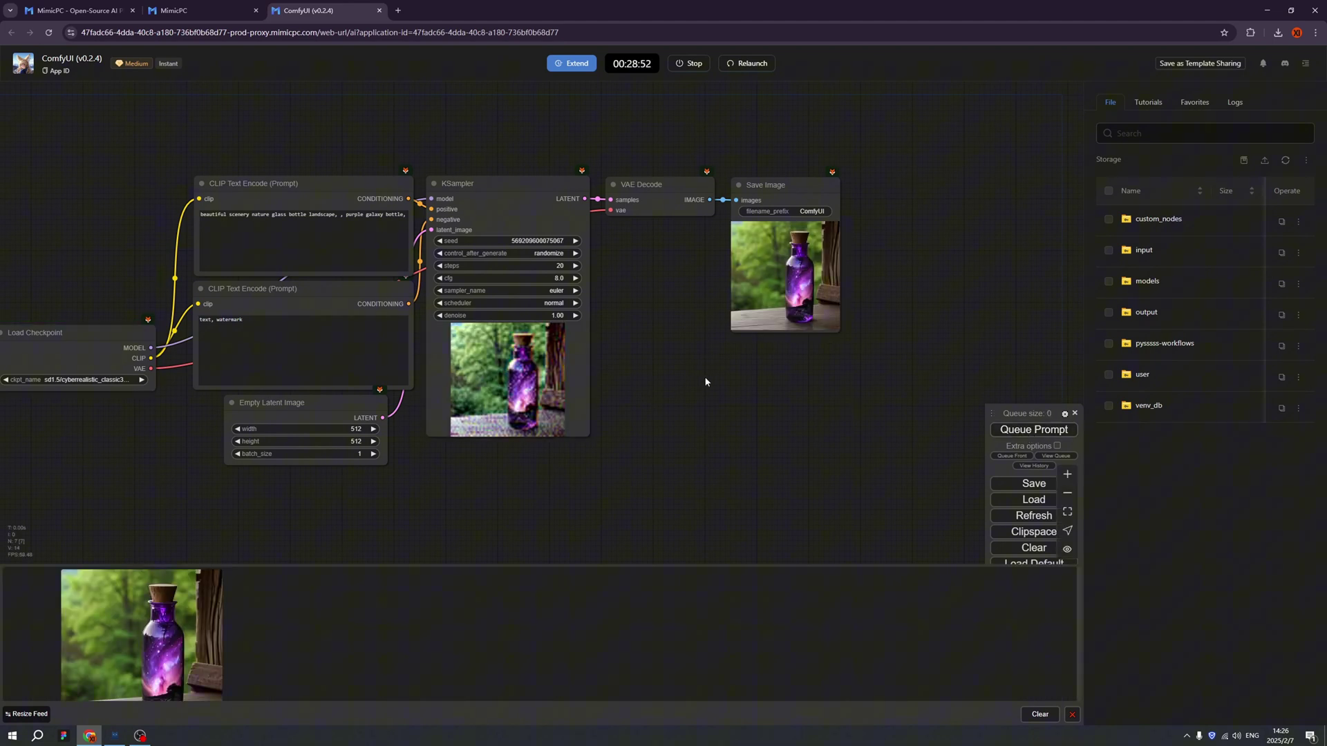
click(765, 184)
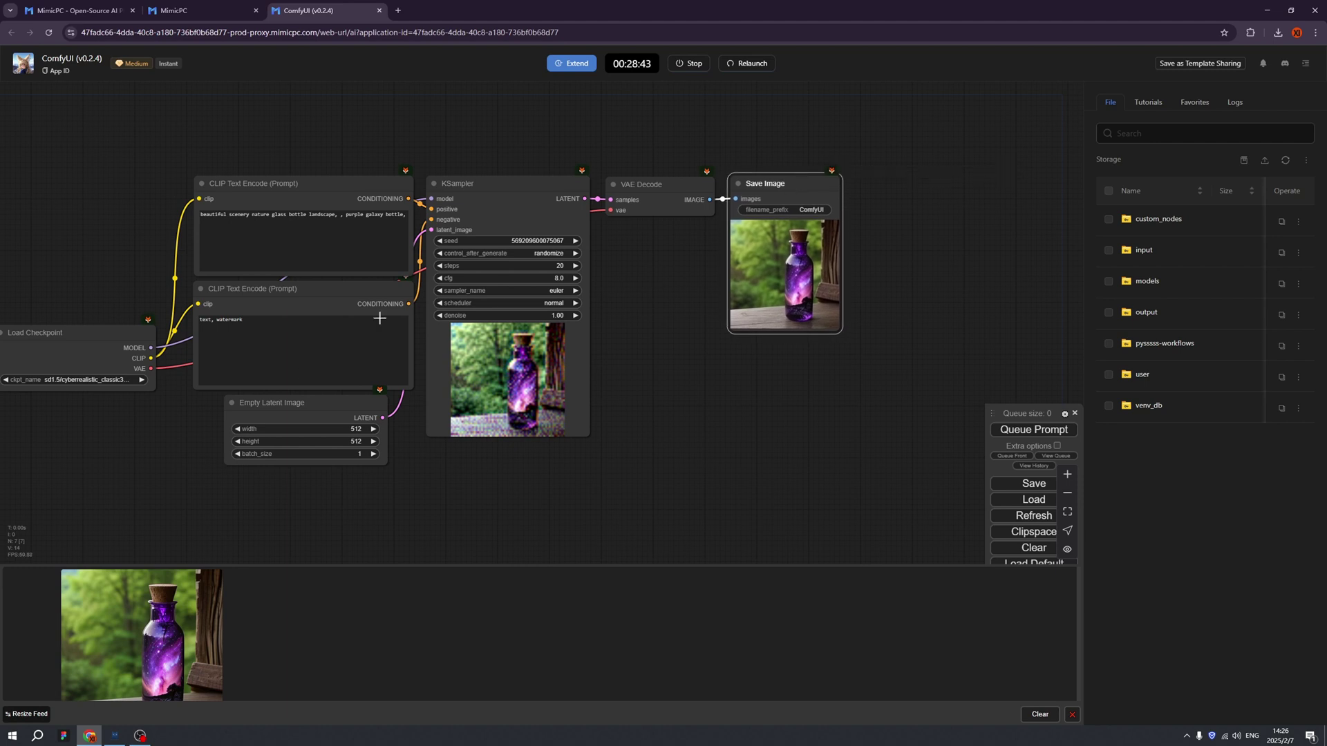
click(672, 311)
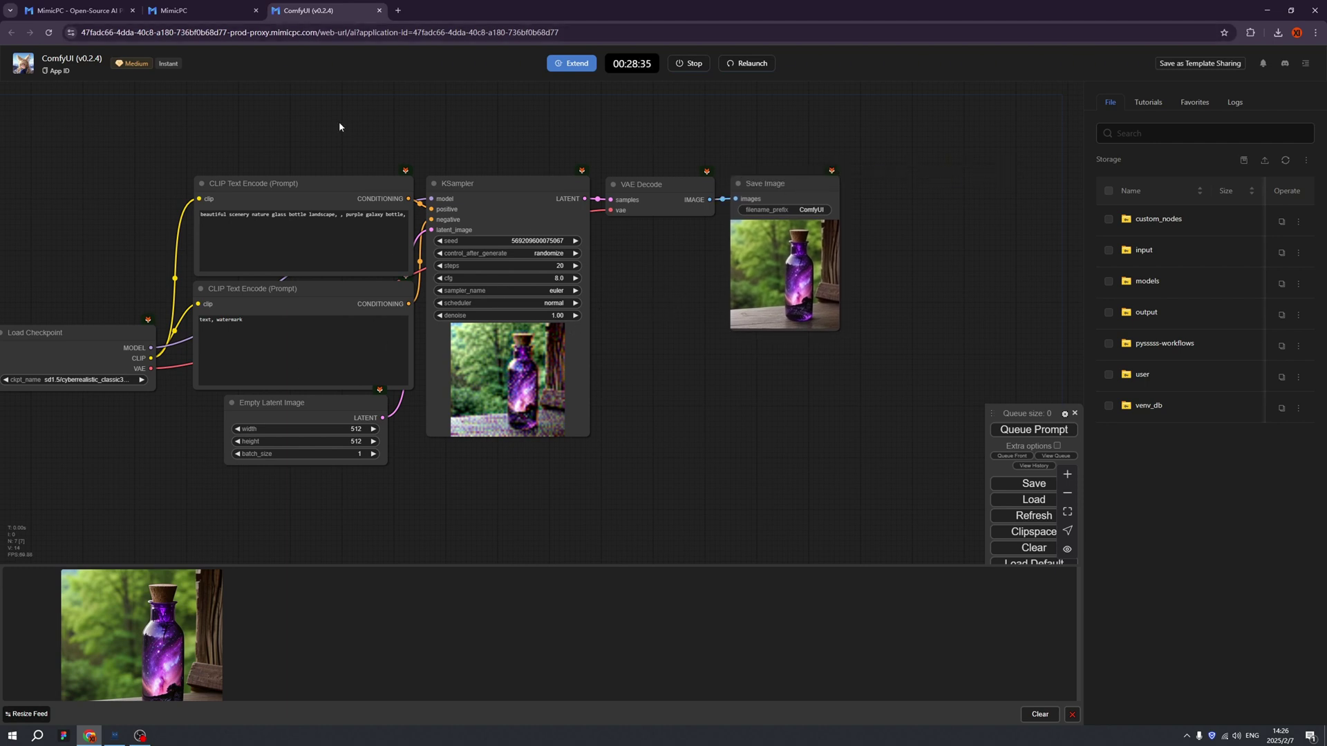
- Return to MimicPC and browse Discover's Popular & HOT workflows, such as Hunyuan+Lora: Text2video and Flux: Consistent Characters
click(201, 11)
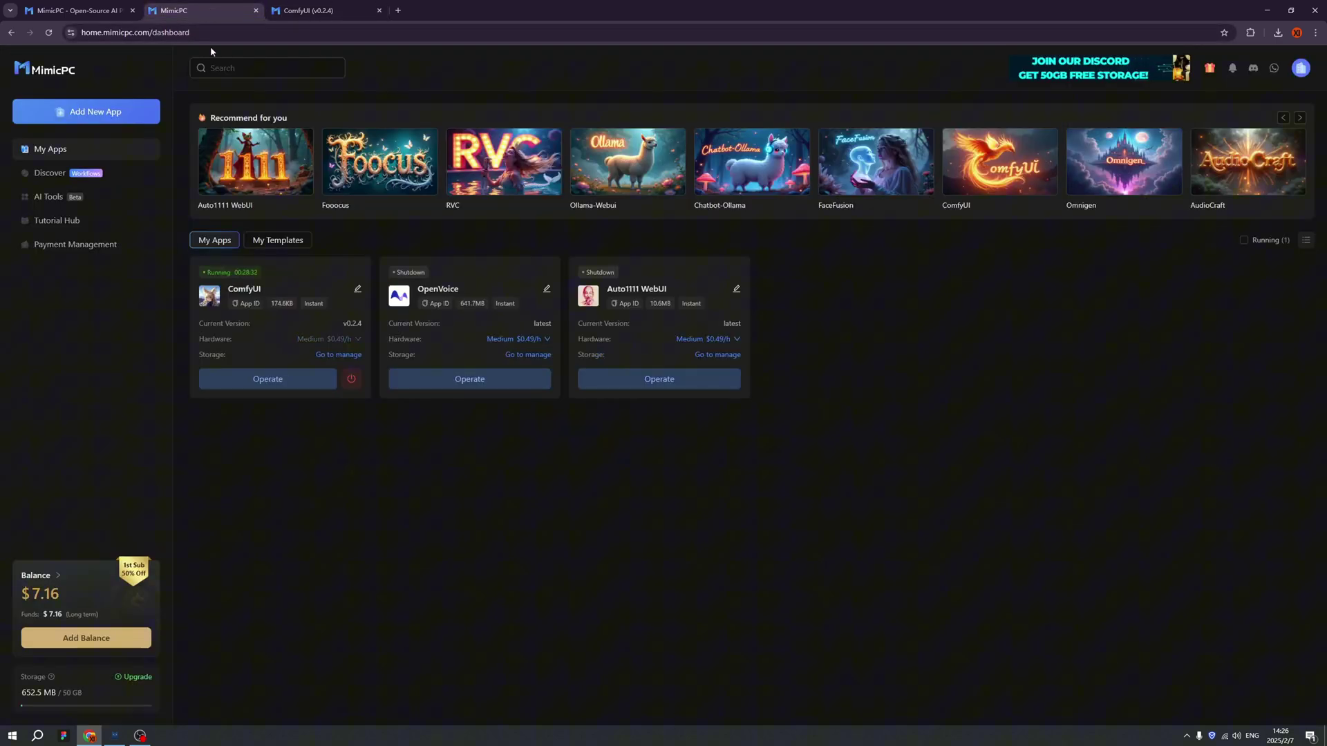
click(124, 171)
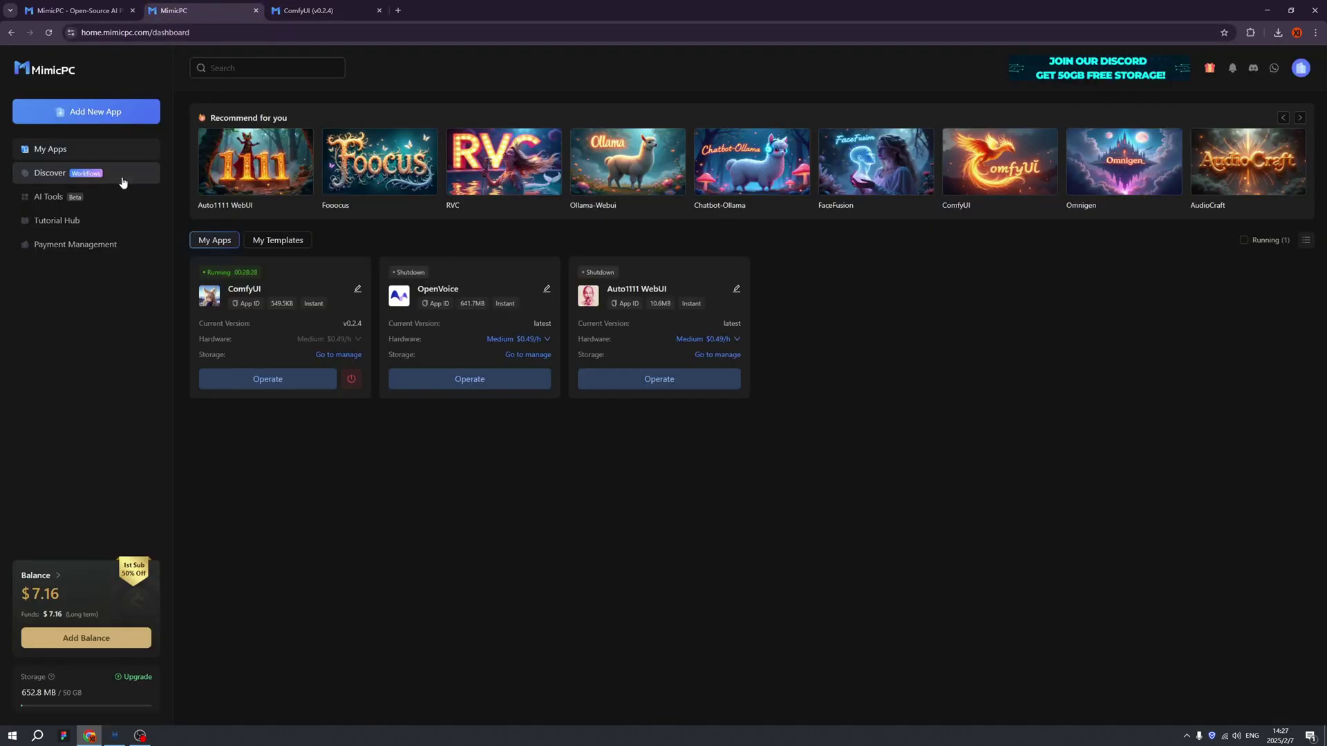
click(80, 174)
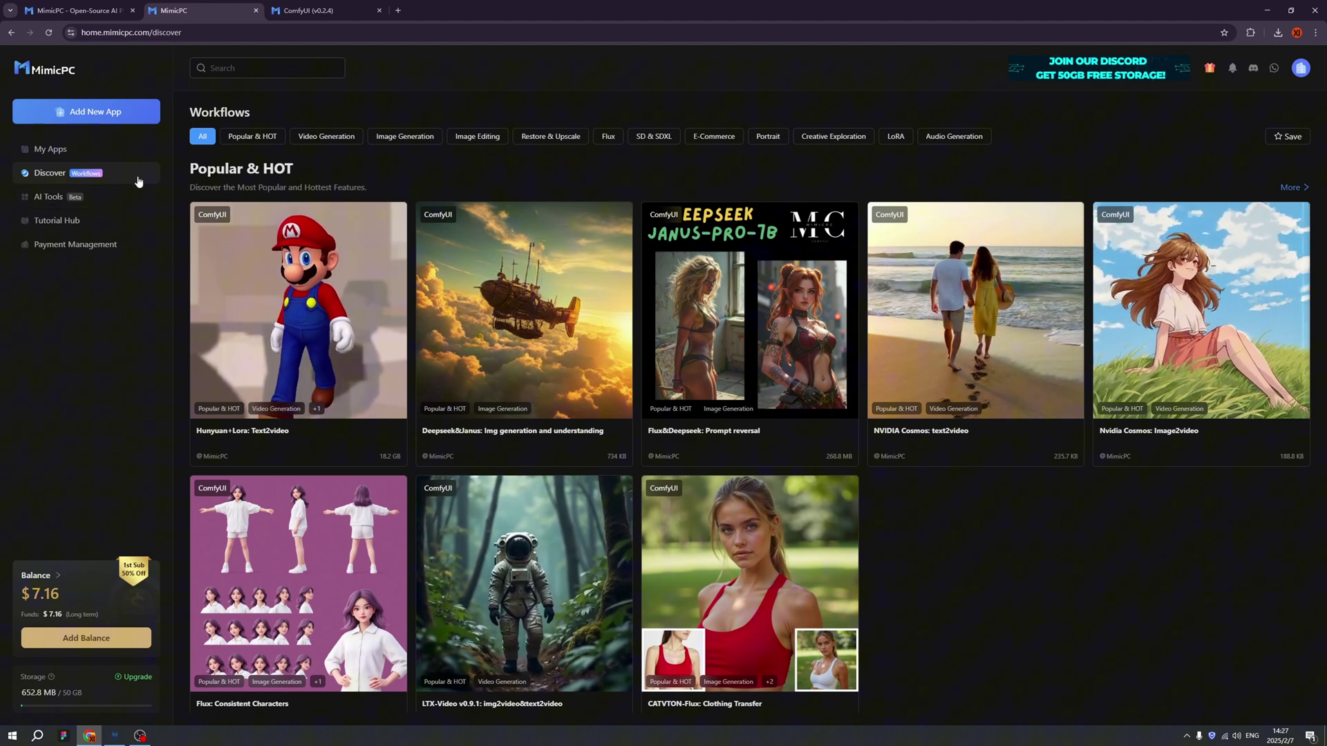
mouse_move(453, 361)
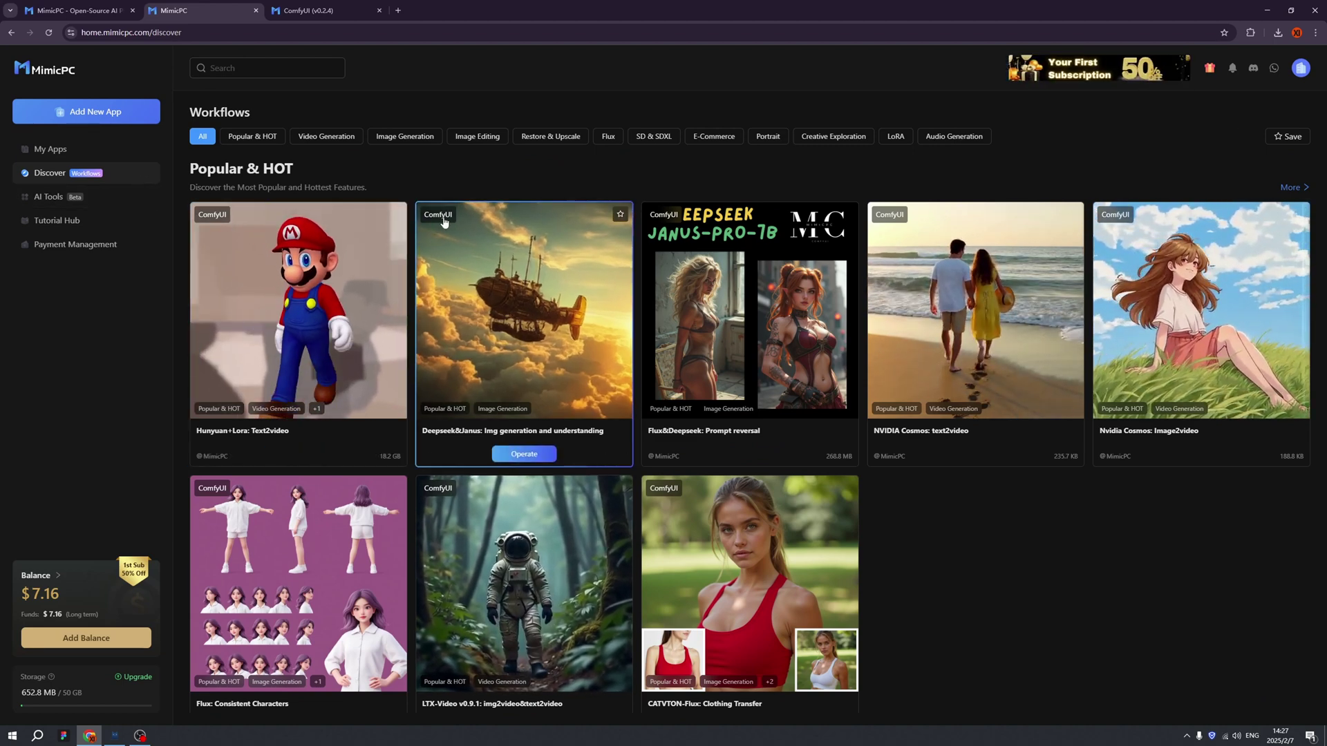
mouse_move(1157, 292)
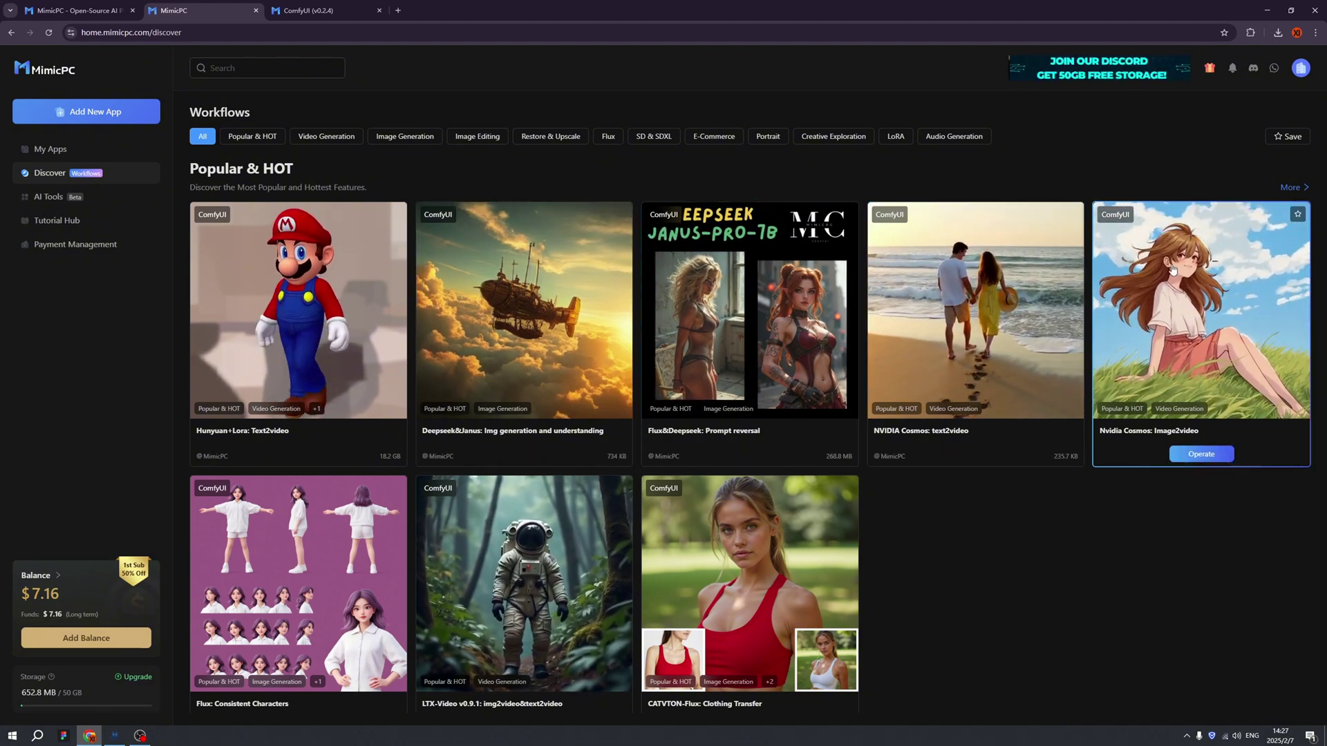
mouse_move(340, 358)
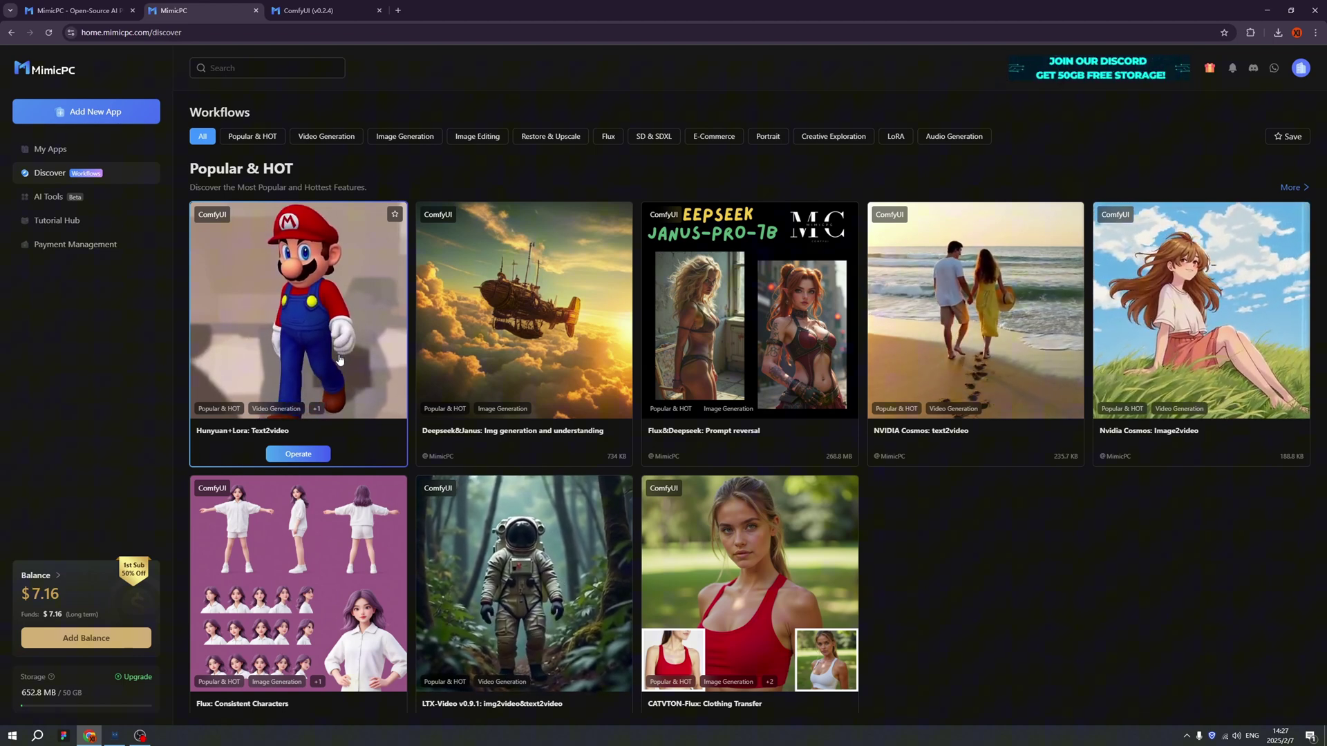
- Launch the Hunyuan+Lora: Text2video workflow and nudge its txt2video group slightly up-left
click(298, 454)
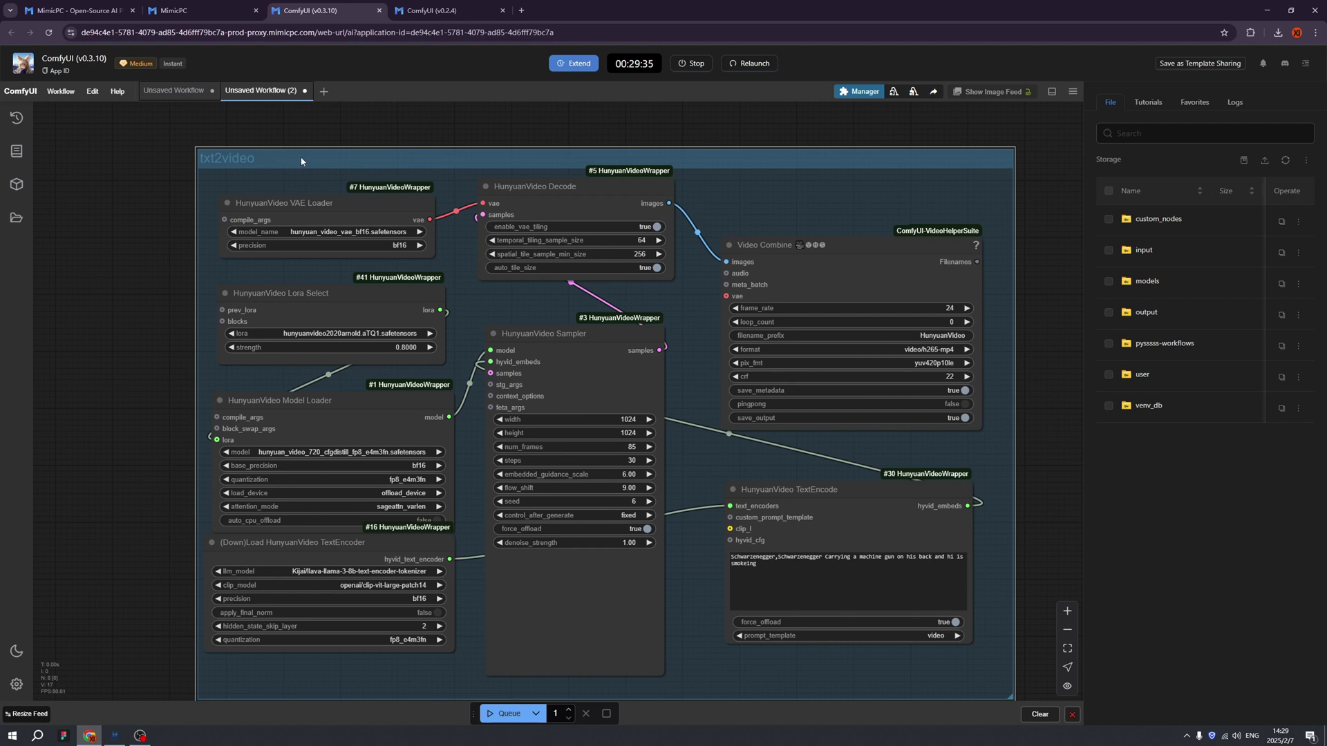
drag(301, 161, 293, 151)
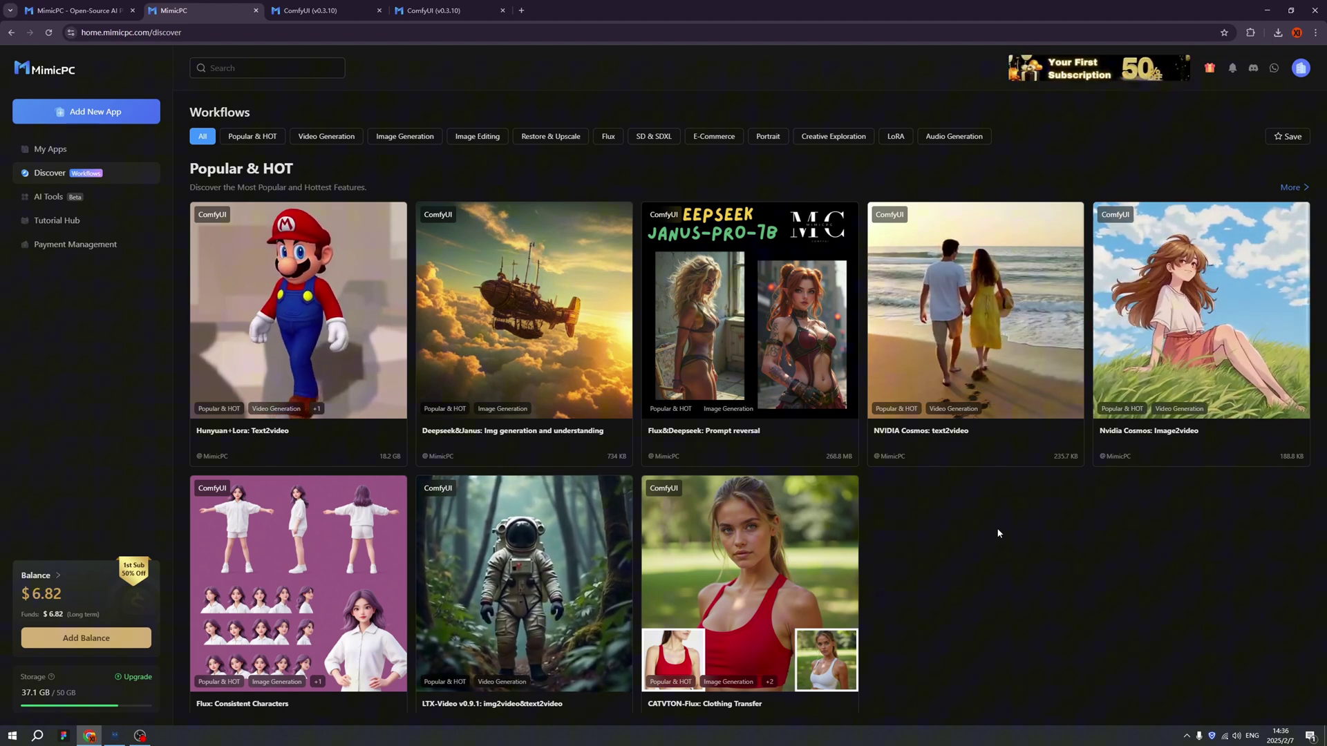
- Scroll down to the Nvidia Cosmos: Image2video workflow and launch it in ComfyUI v0.3.12
scroll(998, 533, down, 4)
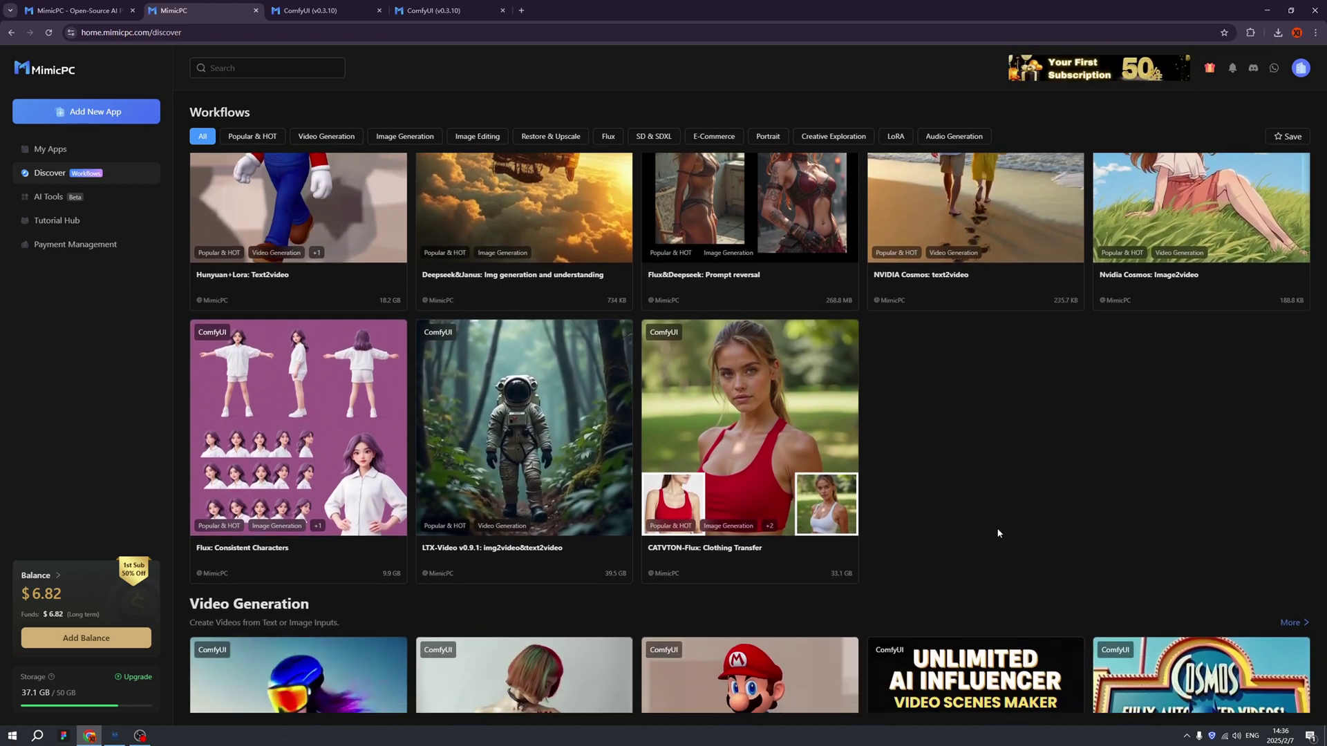
scroll(997, 532, down, 7)
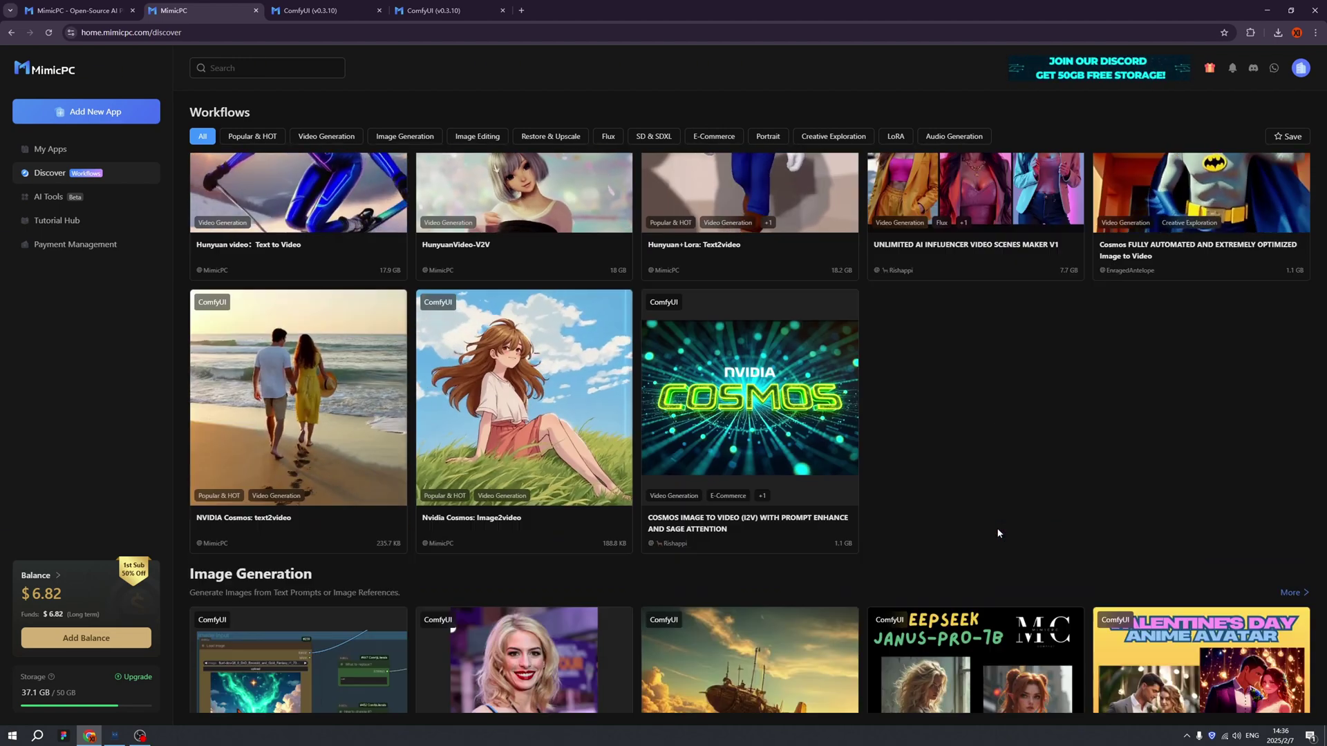
mouse_move(495, 407)
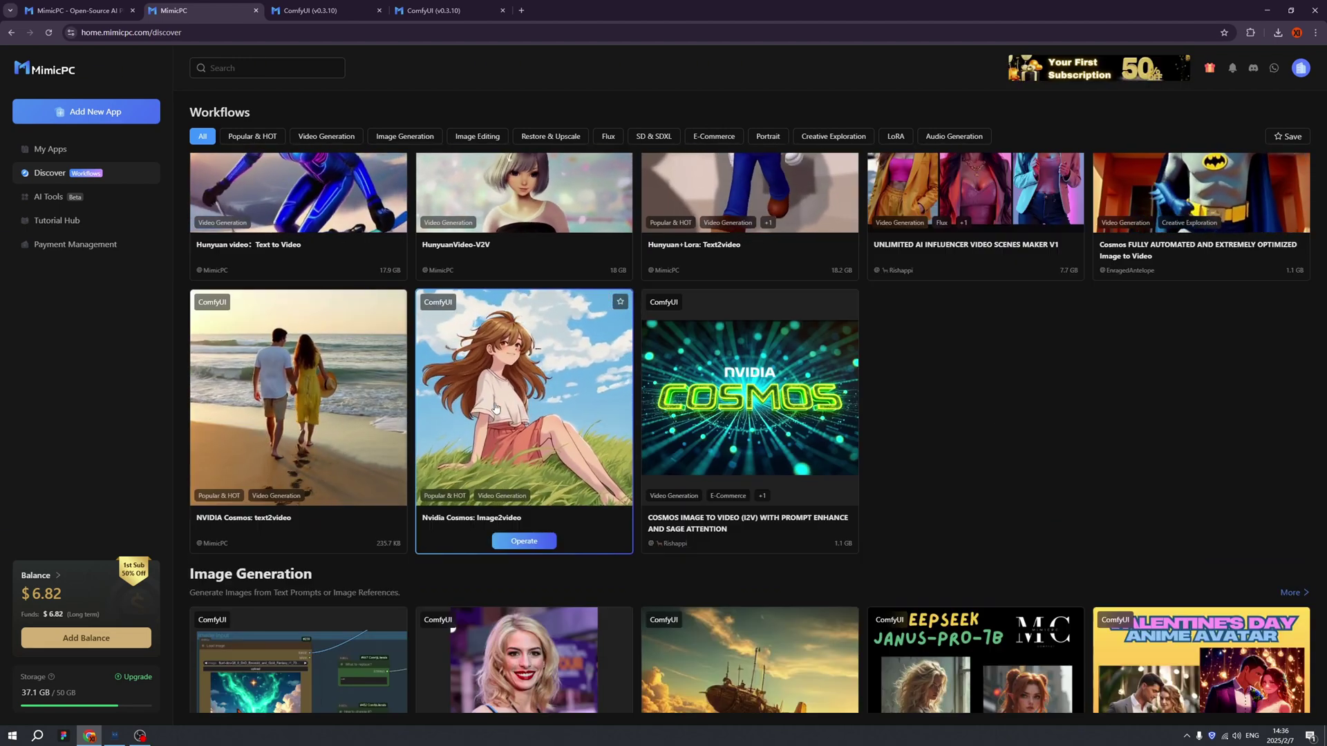
click(524, 543)
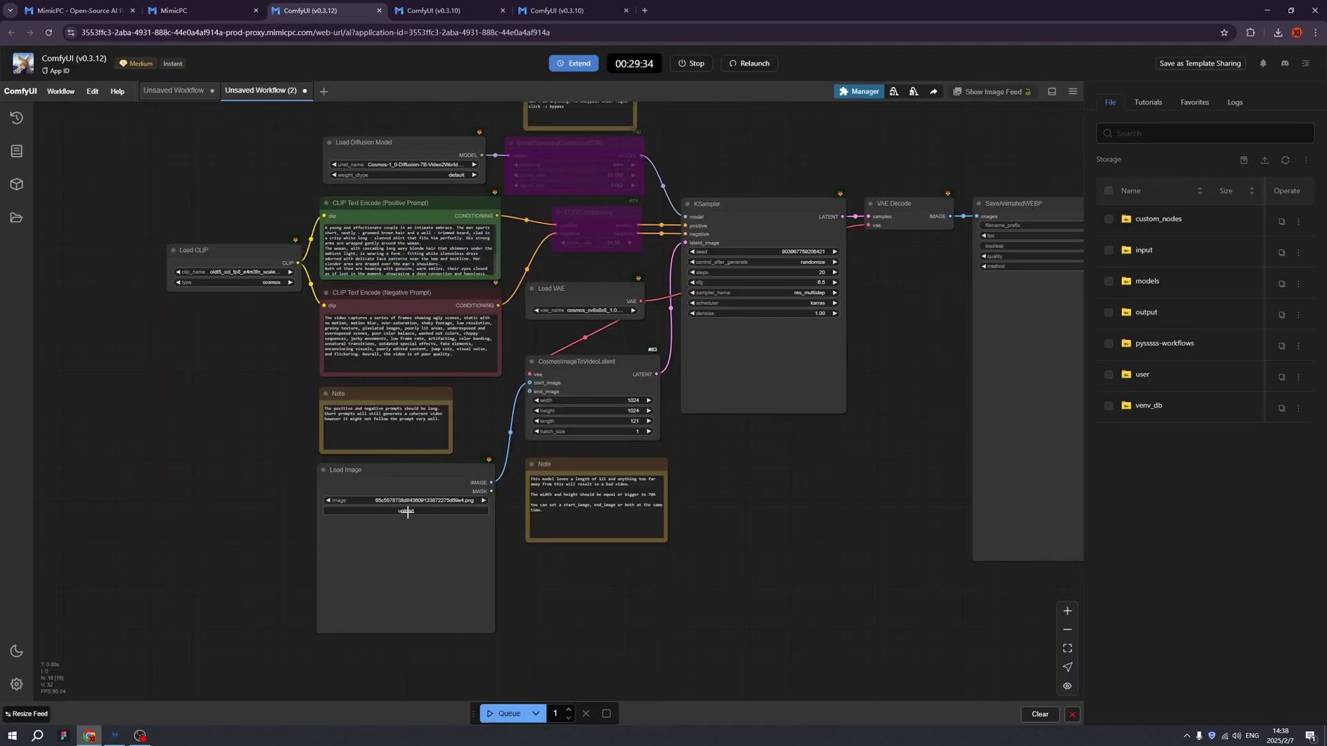
- Upload a smiling girl's portrait into the Cosmos workflow's Load Image node
scroll(408, 512, up, 4)
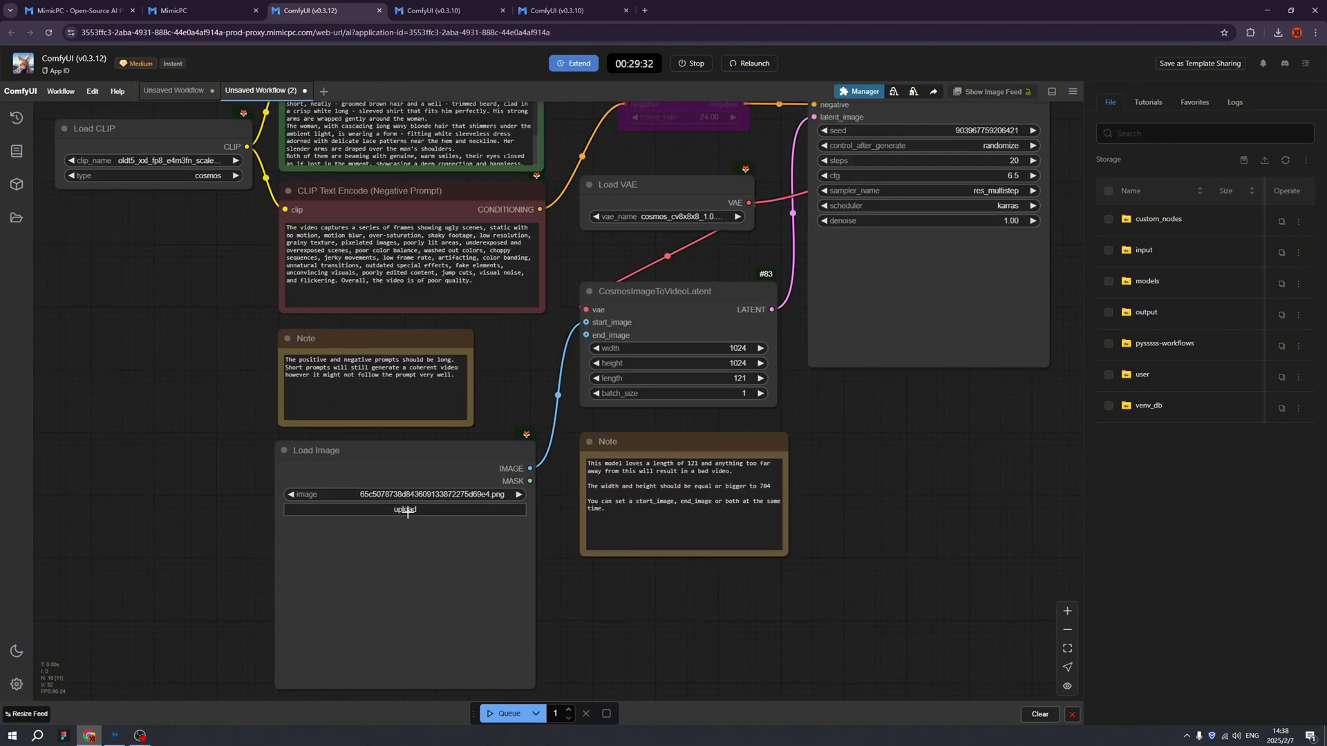
click(407, 511)
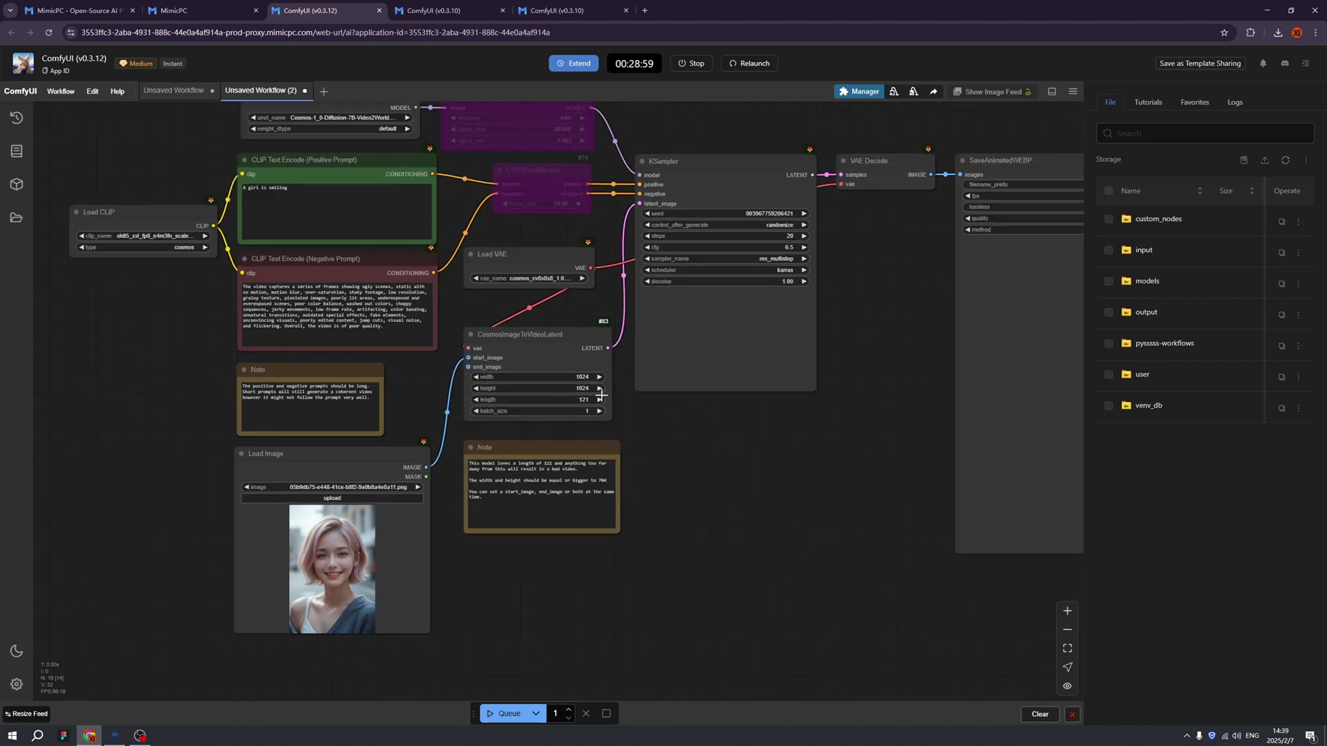
scroll(632, 424, down, 5)
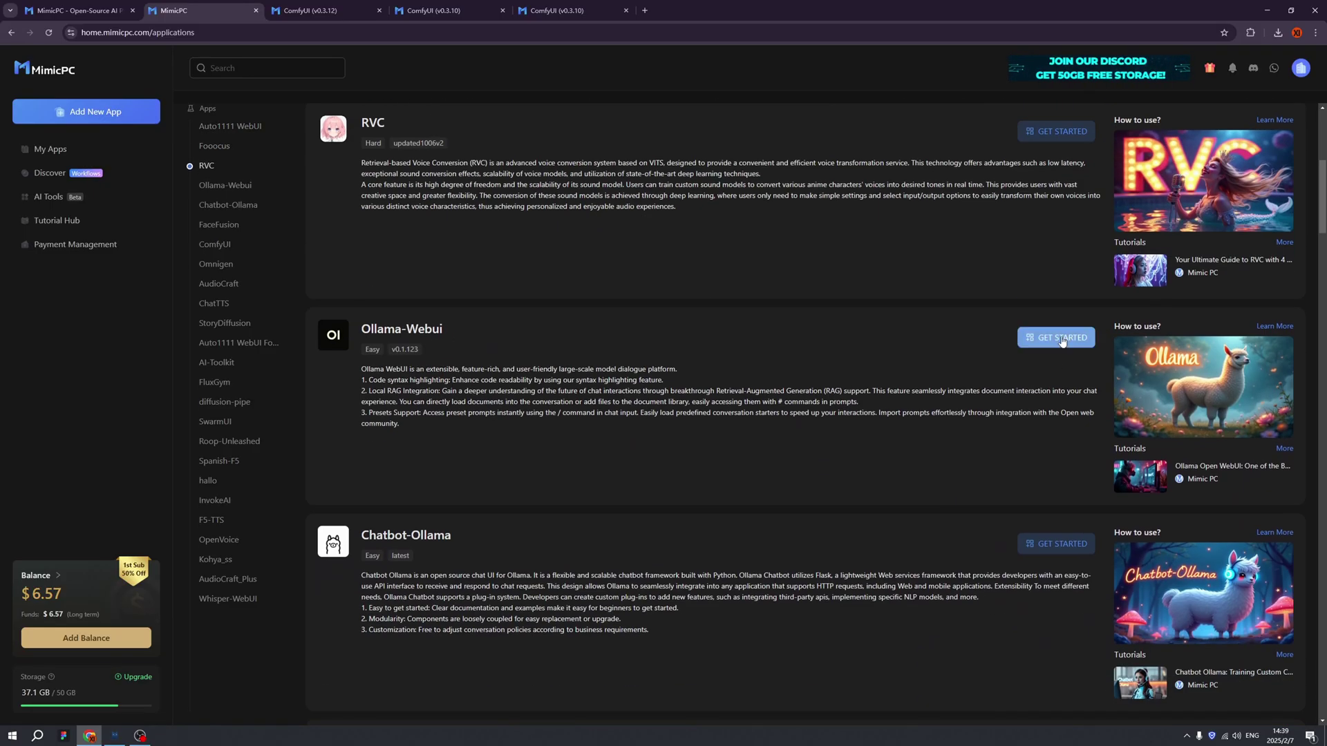
- Create and start an Ollama-Webui instance and choose the llama3.1:8b chat model
click(1065, 338)
click(1283, 710)
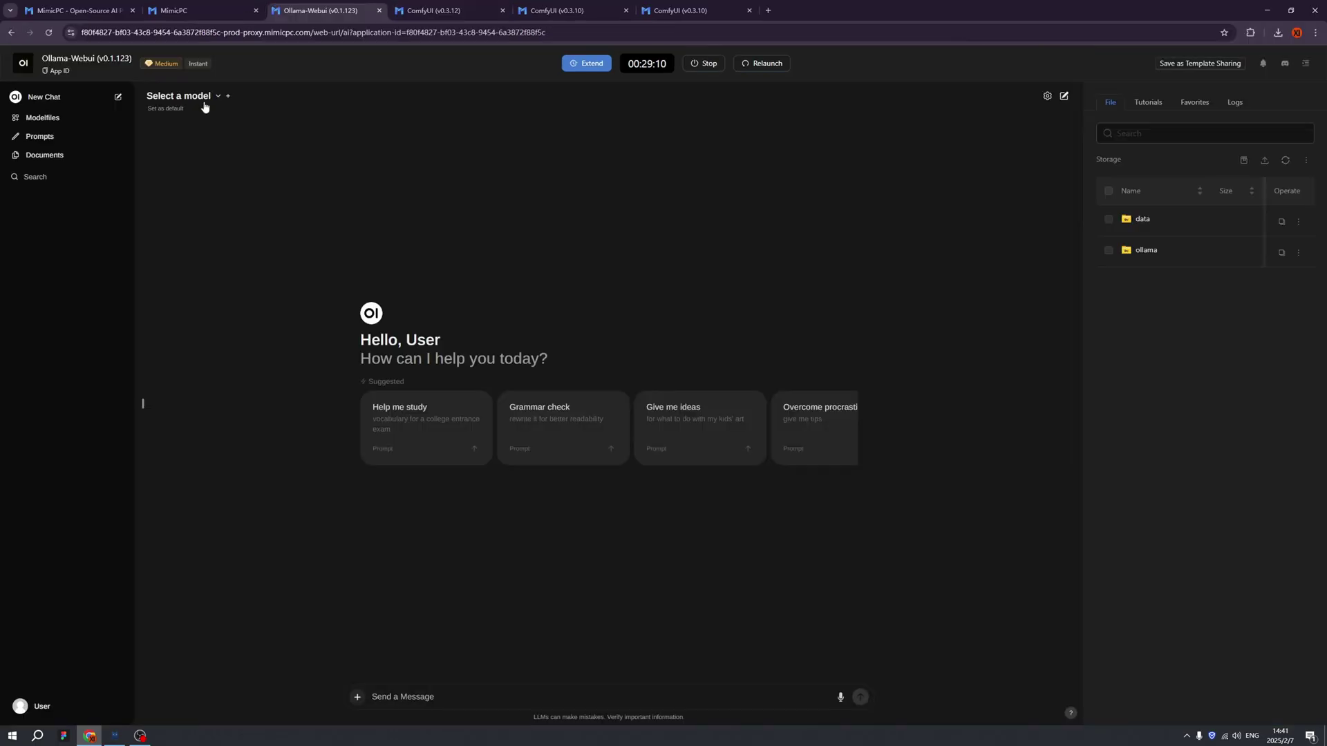
click(206, 98)
click(207, 236)
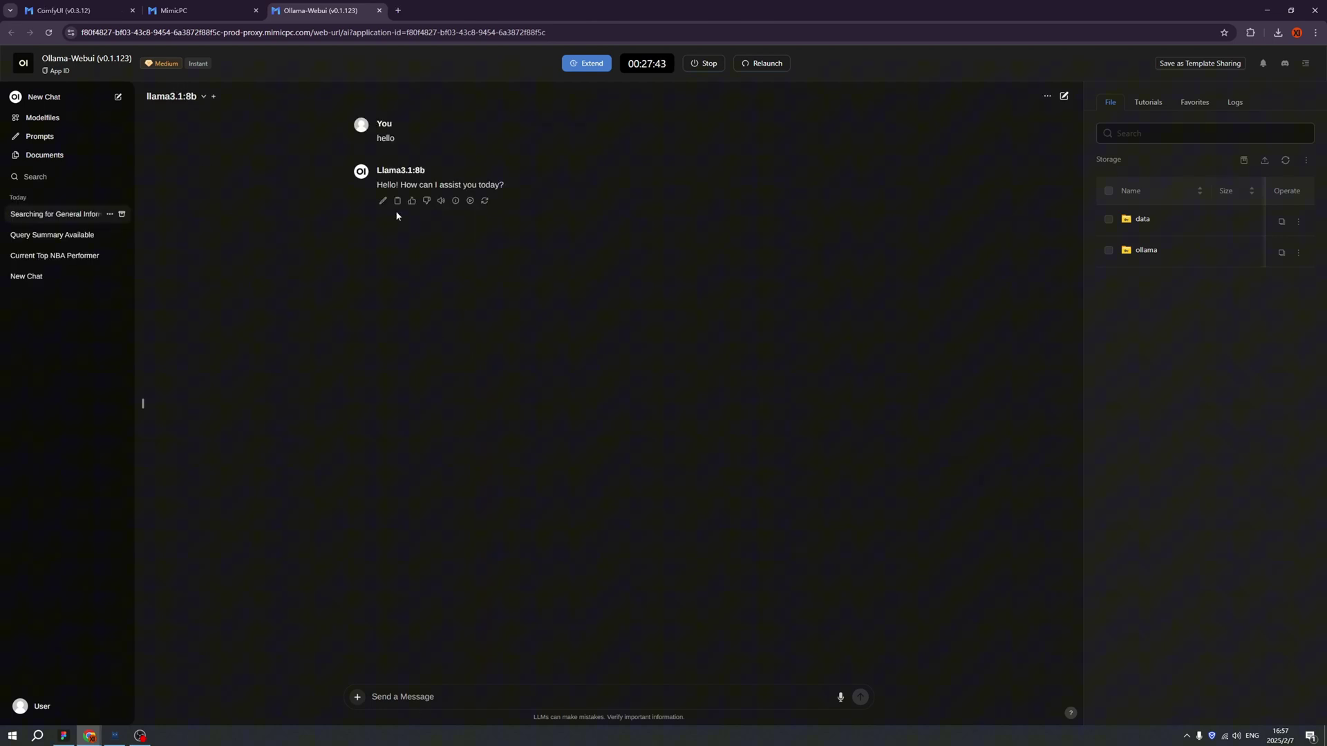
click(203, 97)
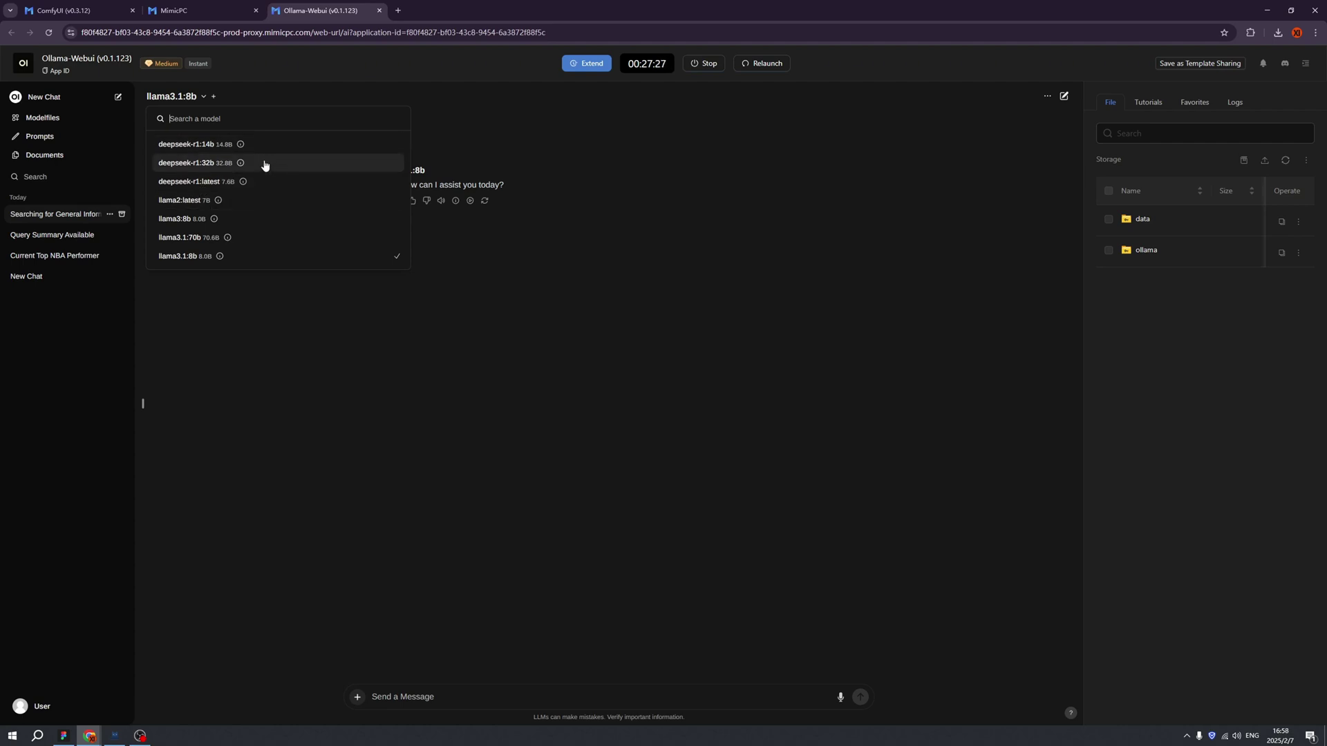
- Switch to deepseek-r1:latest, ask 'who are you?', and inspect its think-block reply
click(208, 182)
click(471, 696)
text(who are you?)
key(Return)
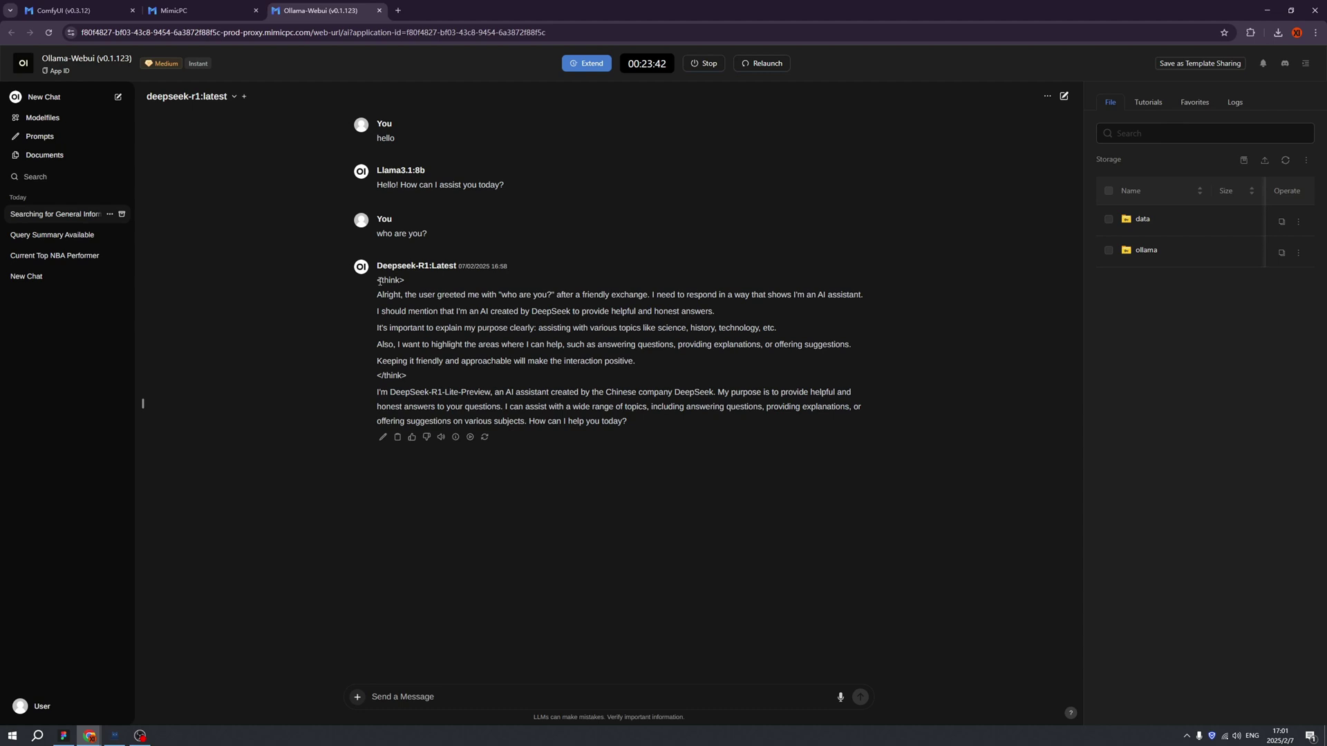
drag(379, 281, 418, 387)
click(383, 282)
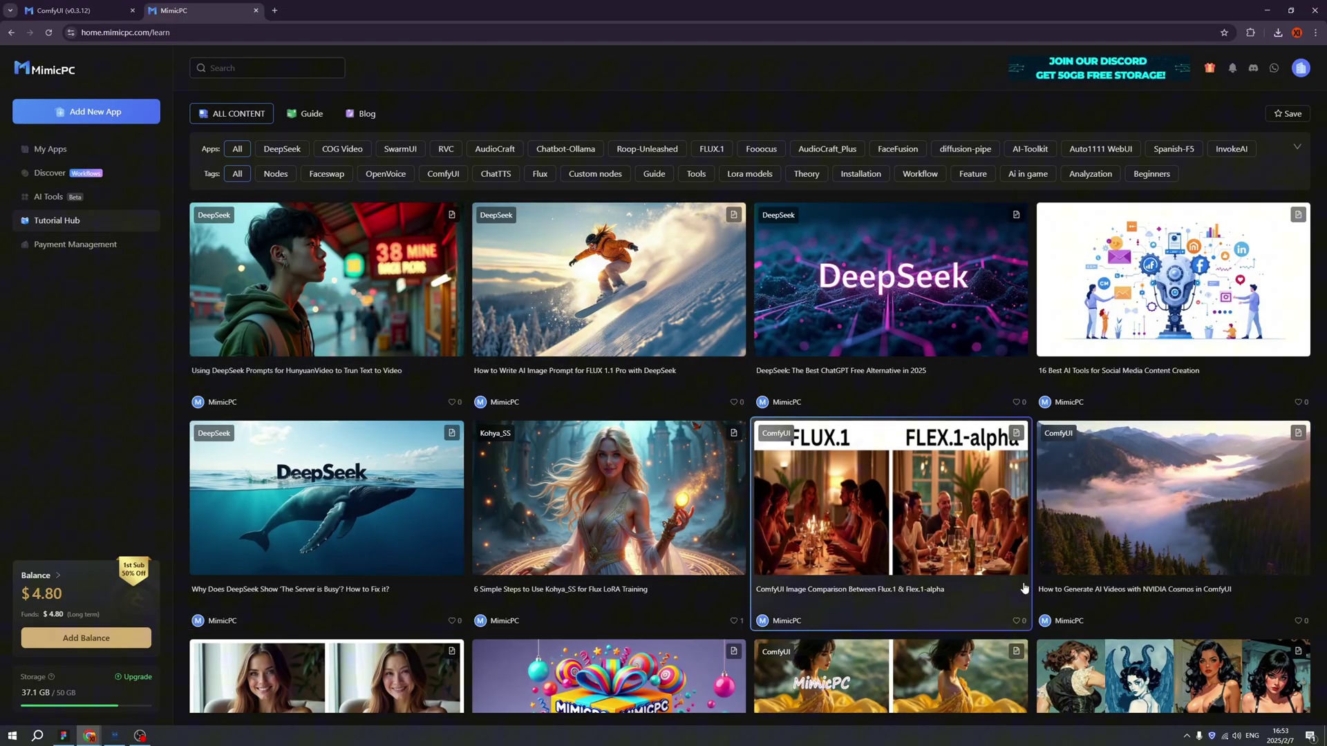
scroll(898, 602, down, 2)
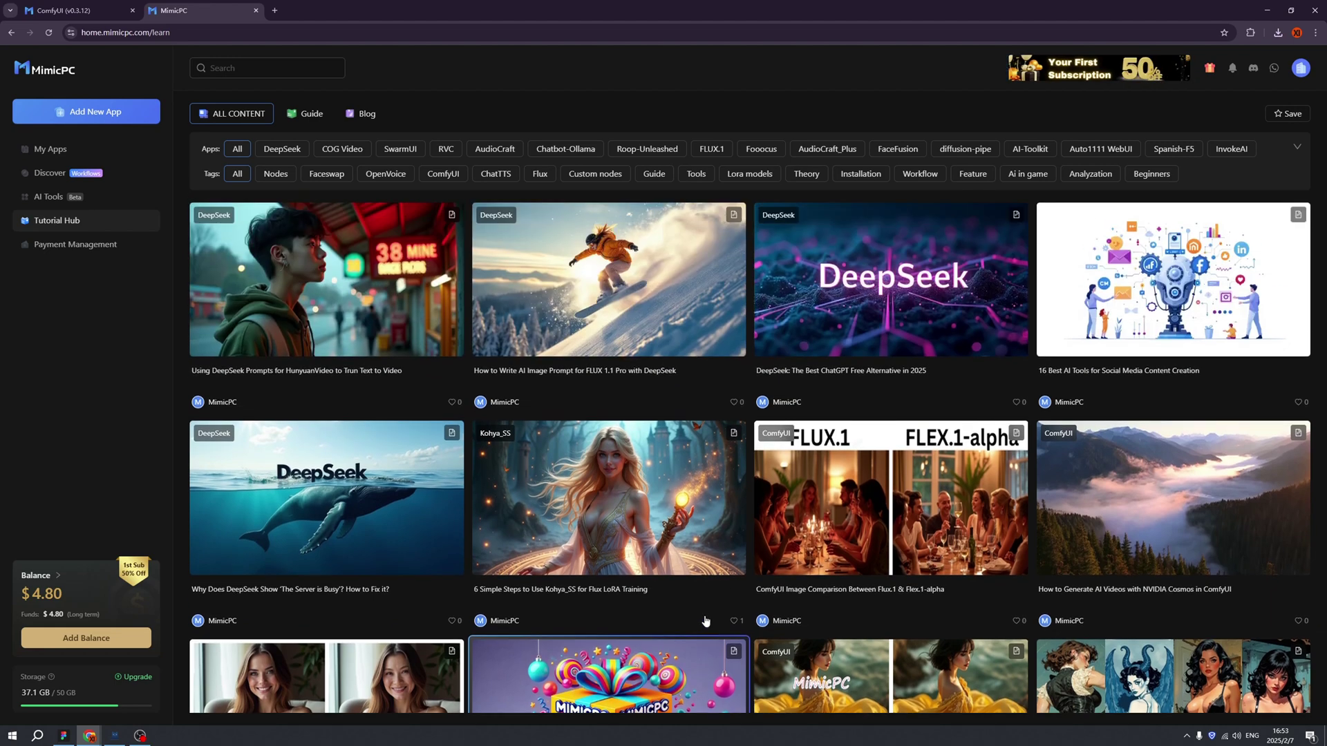